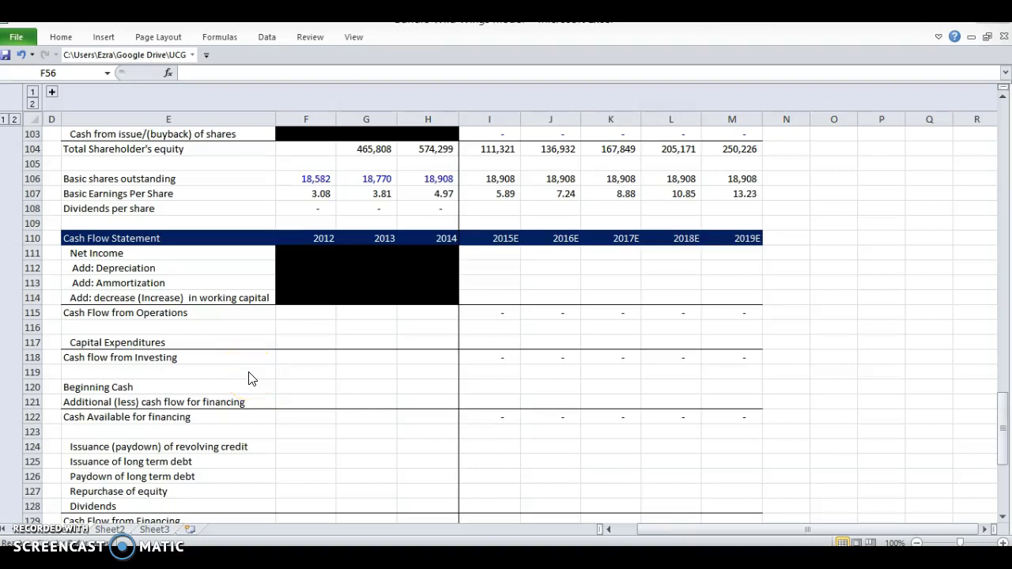
Review the Cash Flow Statement heading and its financing and working capital rows.
scroll(240, 305, up, 2)
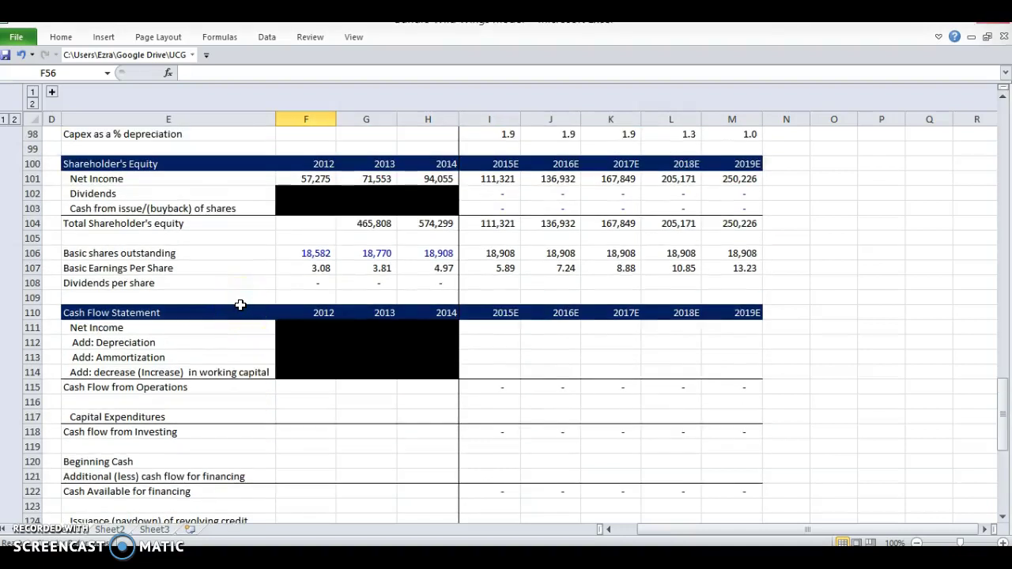
scroll(241, 305, down, 3)
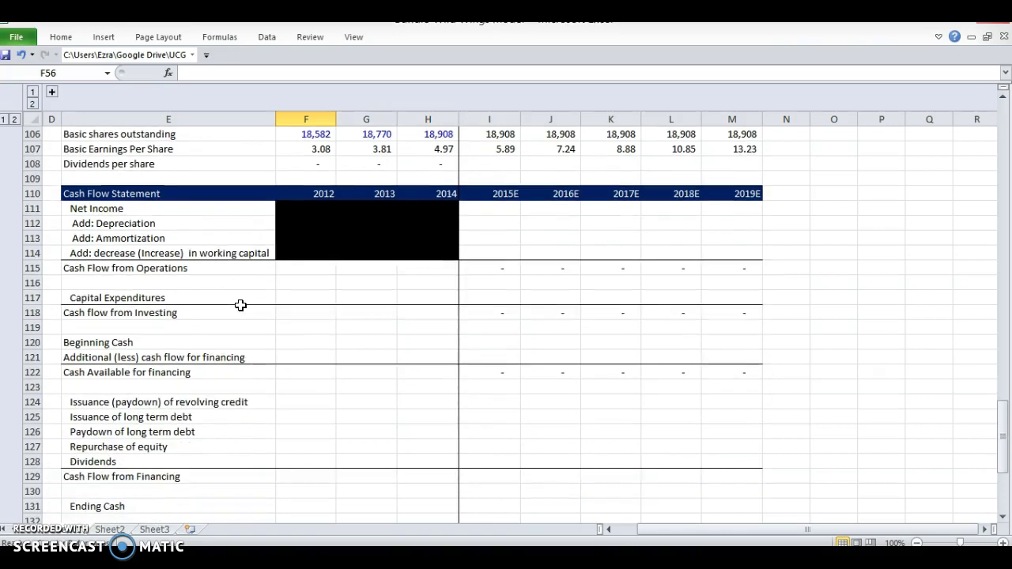
click(123, 195)
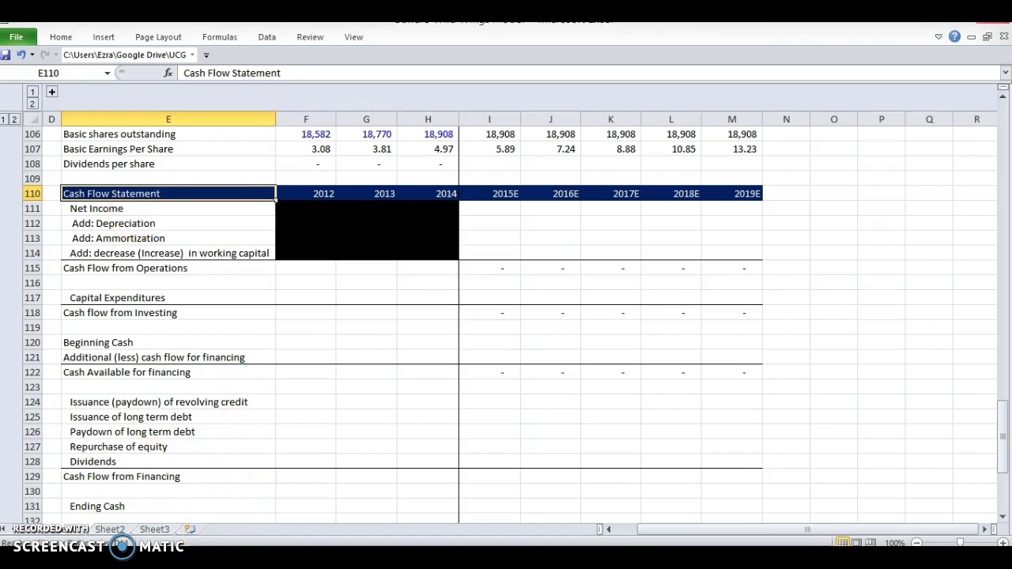
click(550, 476)
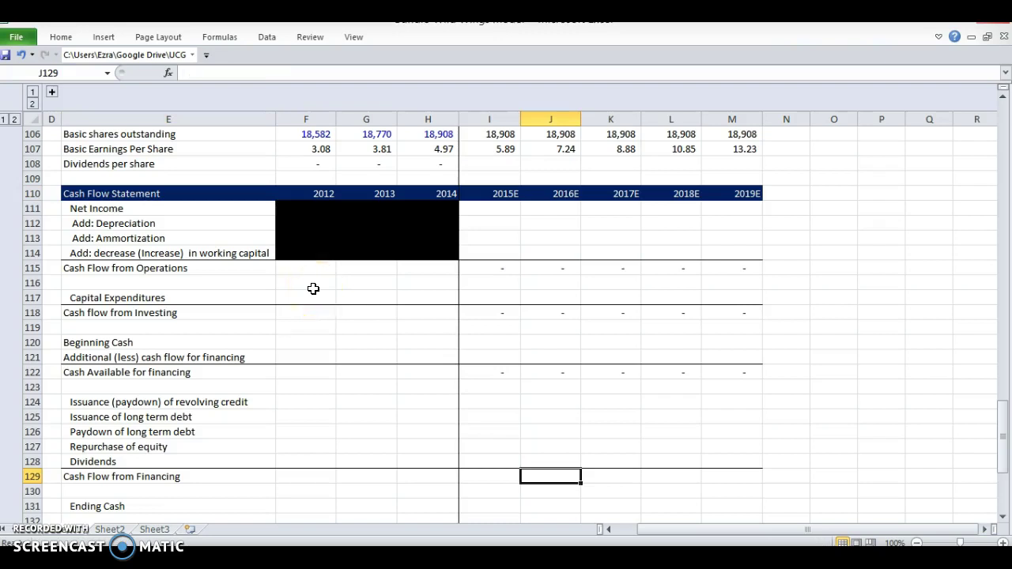
click(289, 254)
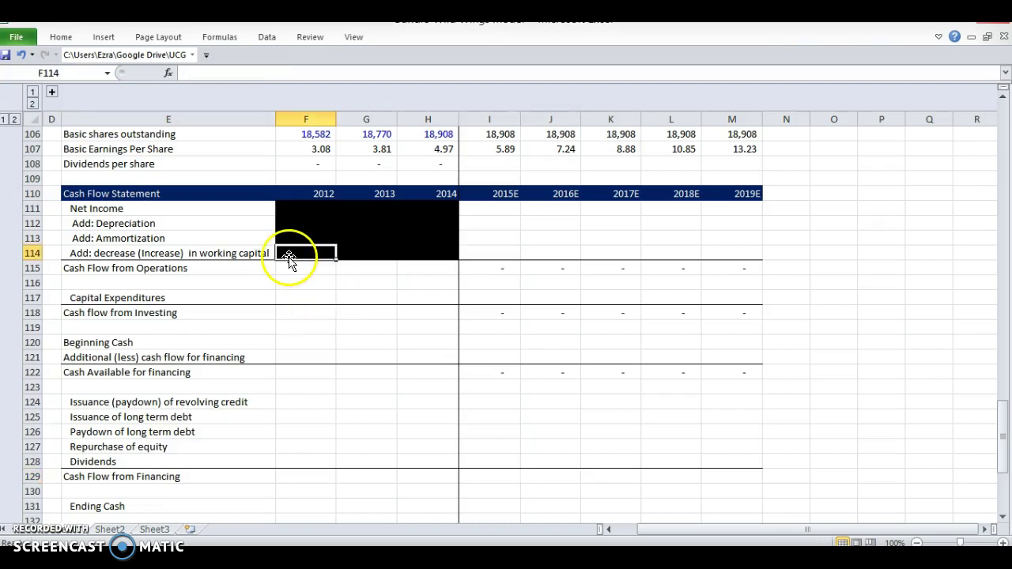
Highlight the Cash Flow from Operations, Net Income and Depreciation rows across the years.
key(Left)
key(Down)
key(shift+Right)
key(shift+Right)
key(shift+Right)
key(shift+Right)
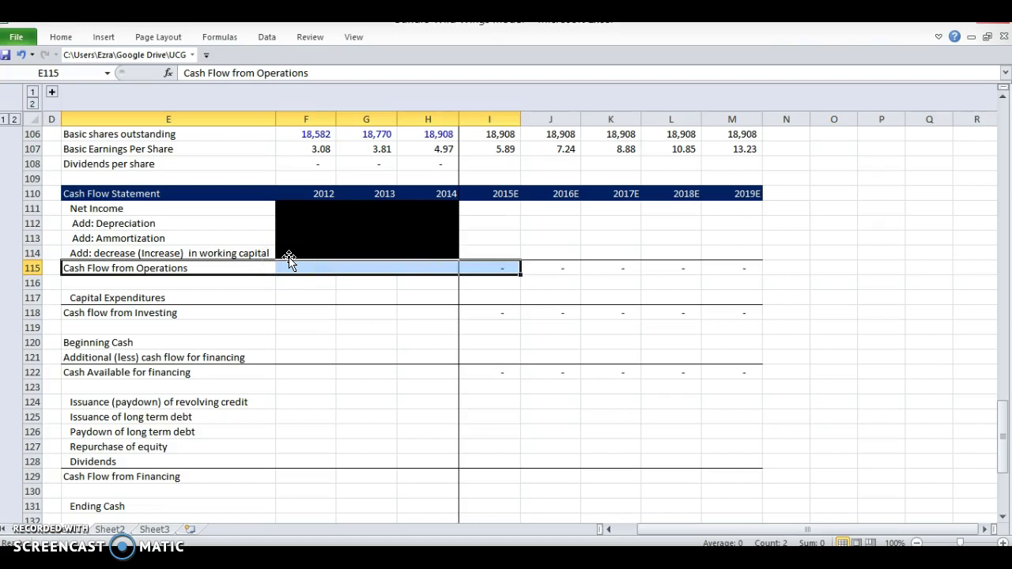
key(Up)
key(Up)
key(Up)
key(Up)
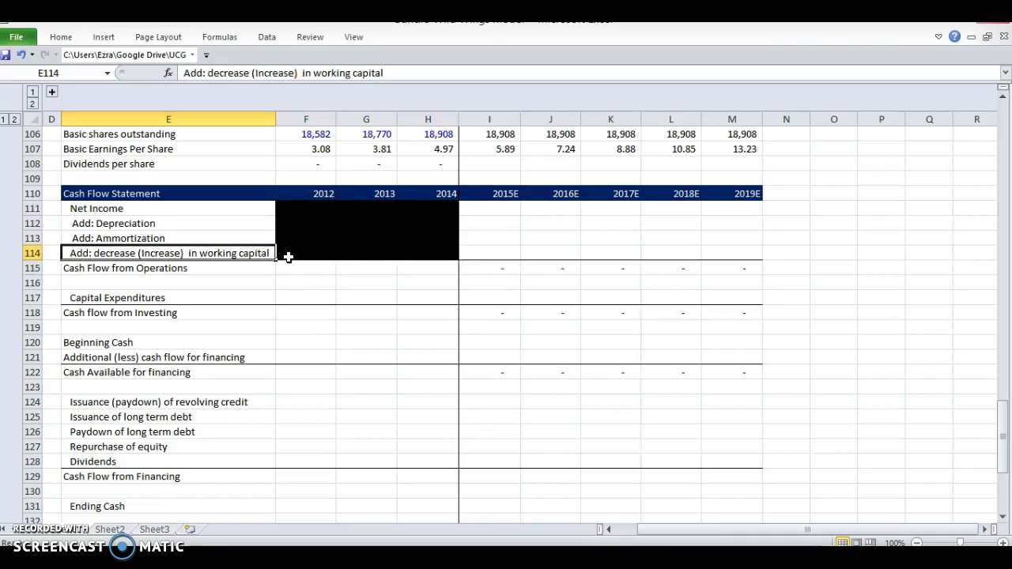
key(shift+Right)
key(shift+Right)
key(shift+Right)
key(shift+Right)
key(shift+Right)
key(shift+Right)
key(shift+Right)
key(shift+Right)
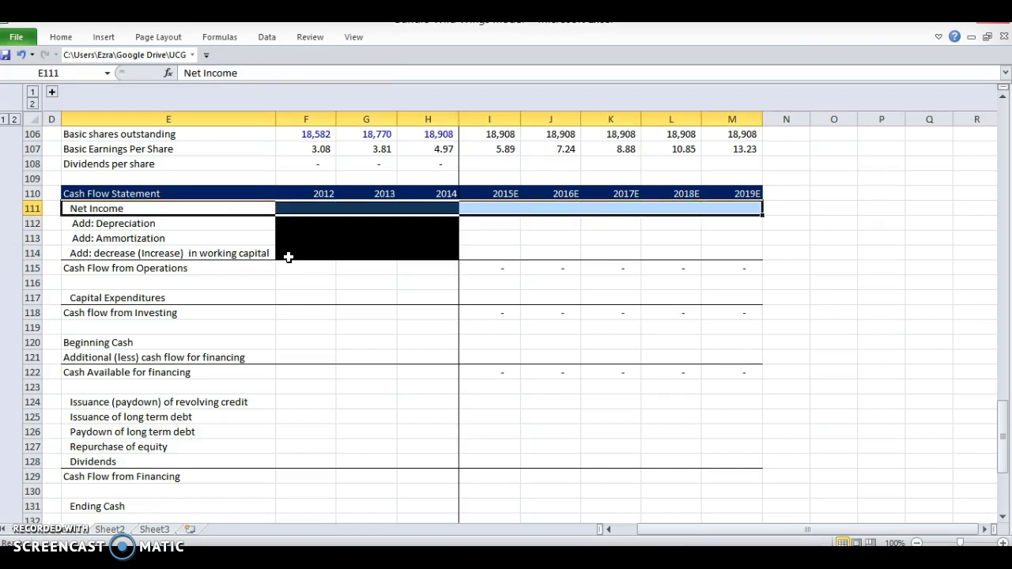
key(Down)
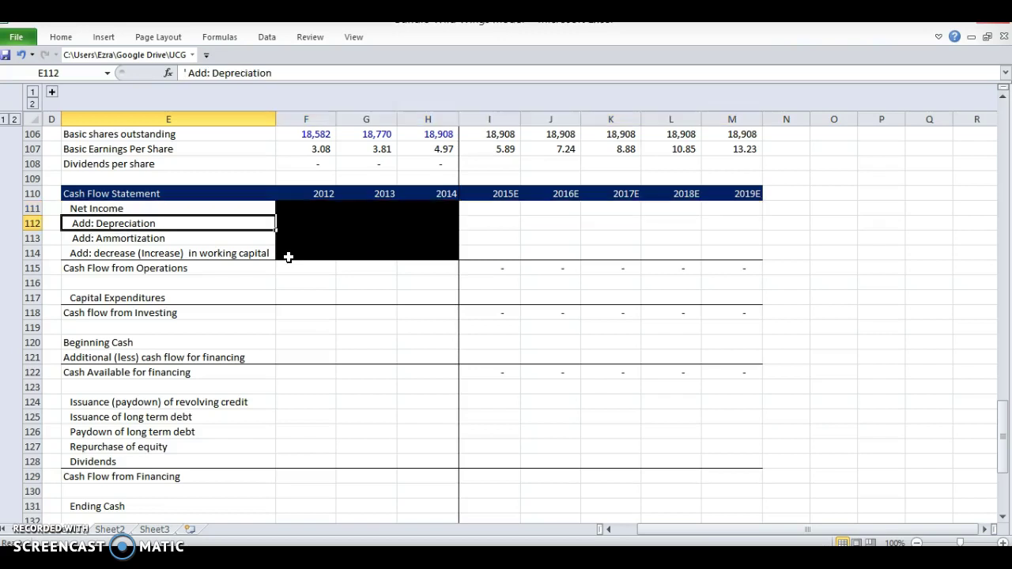
key(shift+Right)
key(shift+Left)
Point out the Net Income, Depreciation, Amortization and working capital lines.
click(242, 209)
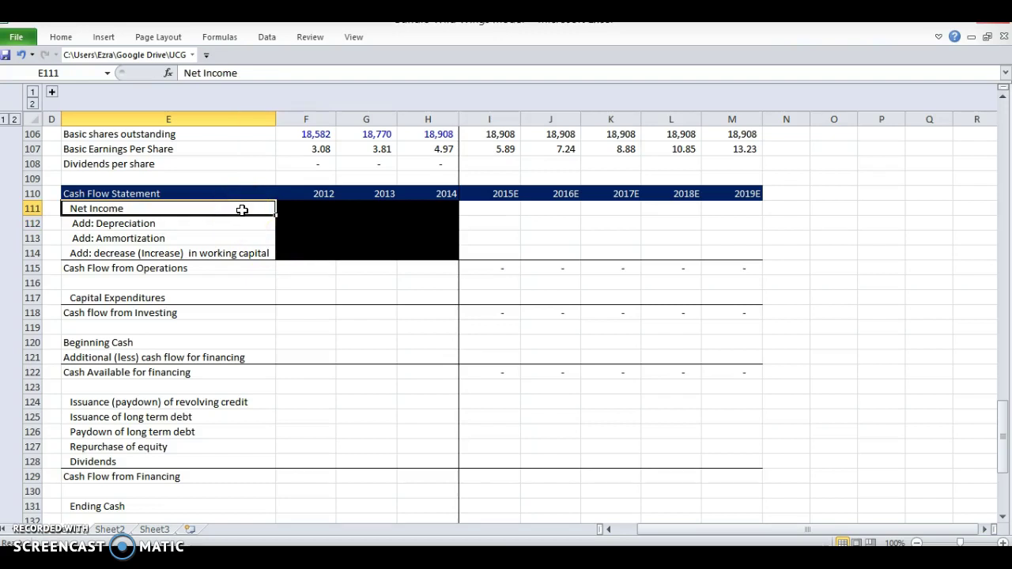
click(200, 221)
click(198, 238)
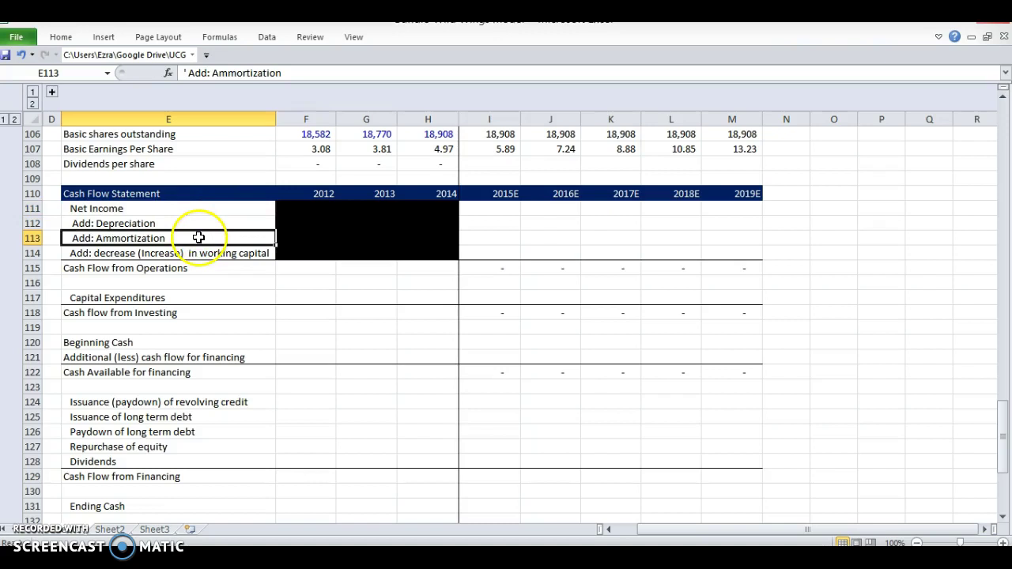
click(199, 255)
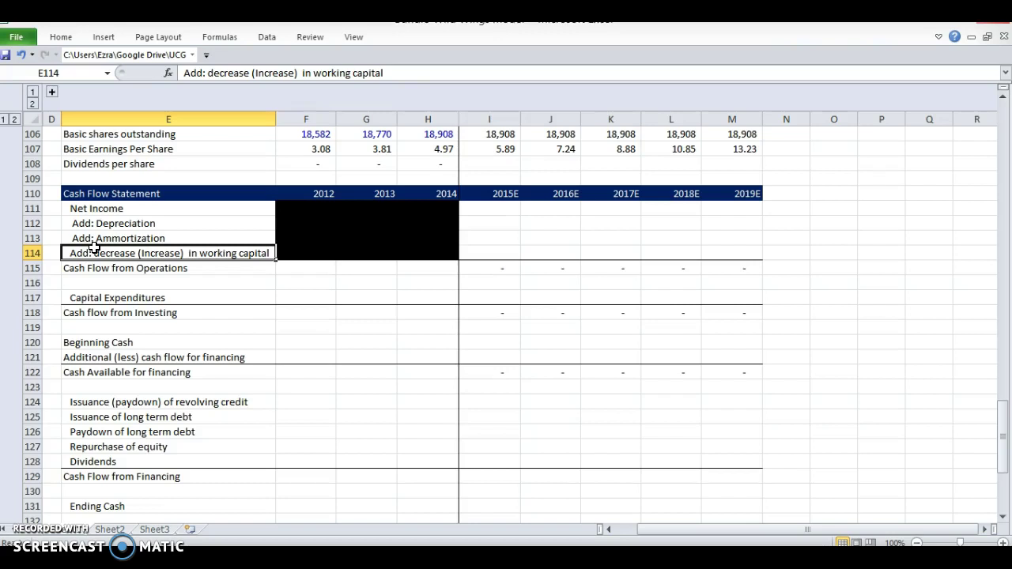
Link 2015E Net Income to the income statement (=+I25) and fill it through 2019E.
key(Right)
key(Right)
key(Right)
key(Right)
key(Up)
key(Up)
key(Up)
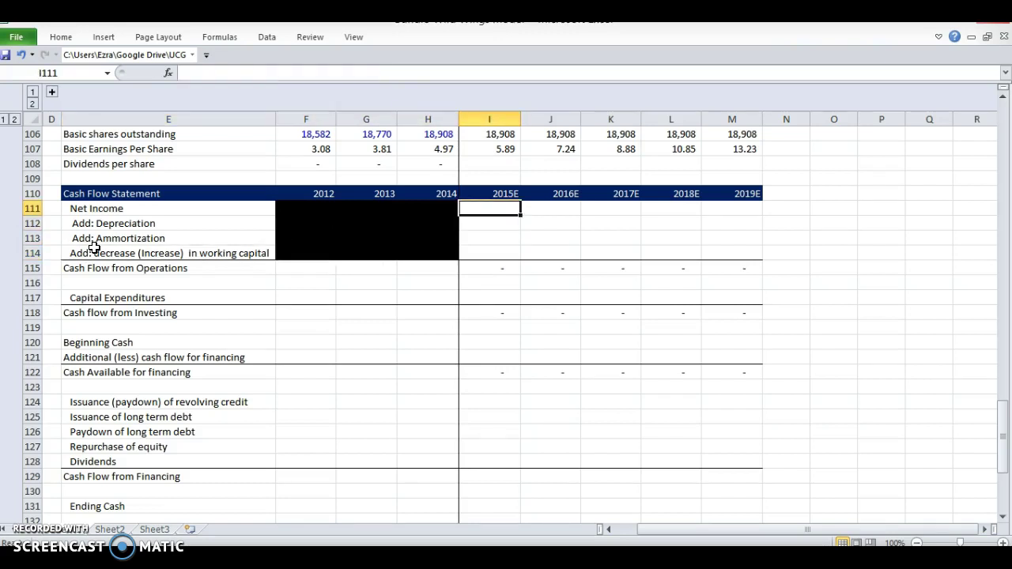
text(+)
scroll(451, 310, up, 20)
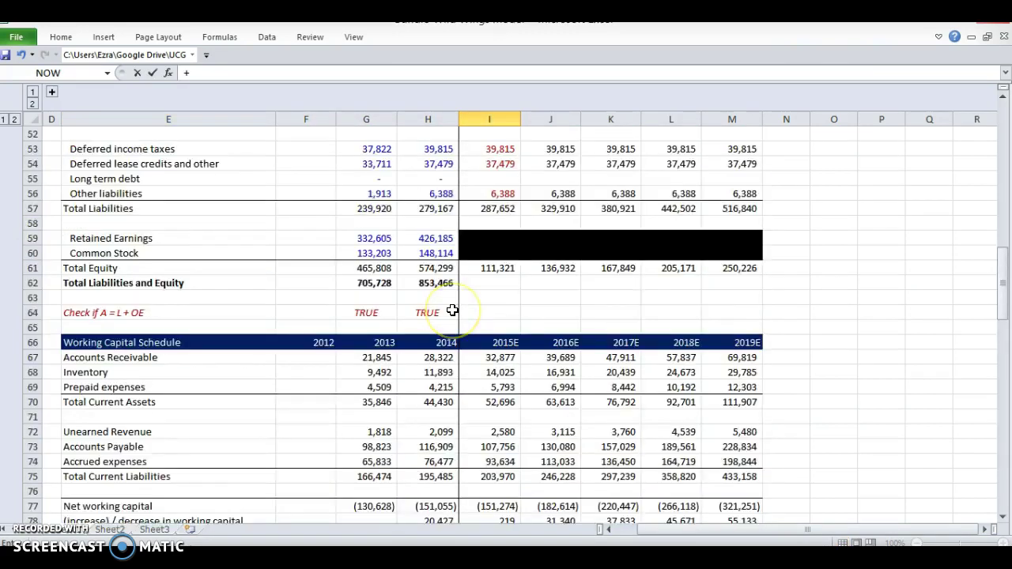
scroll(466, 317, up, 13)
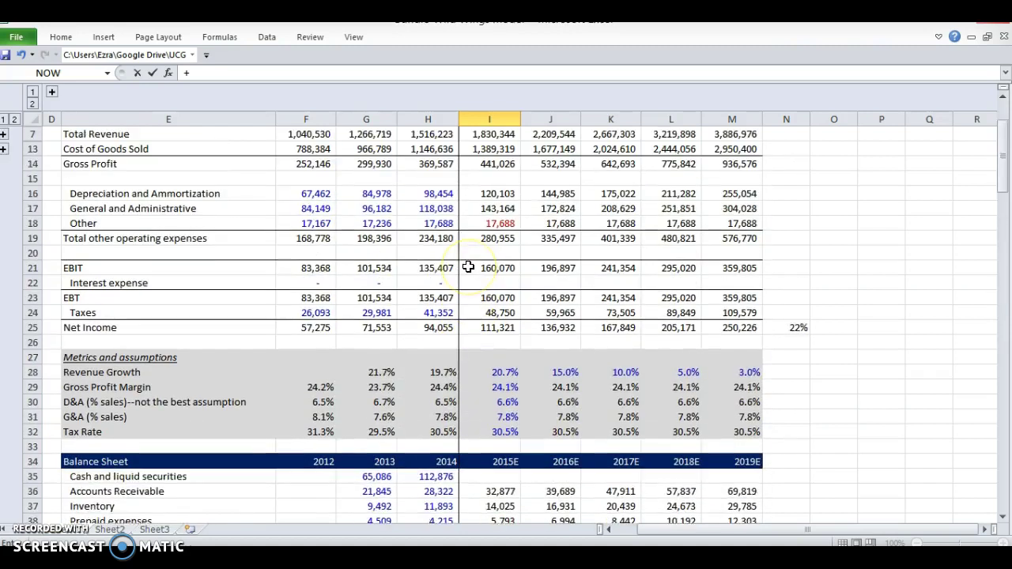
click(473, 342)
key(ctrl+Return)
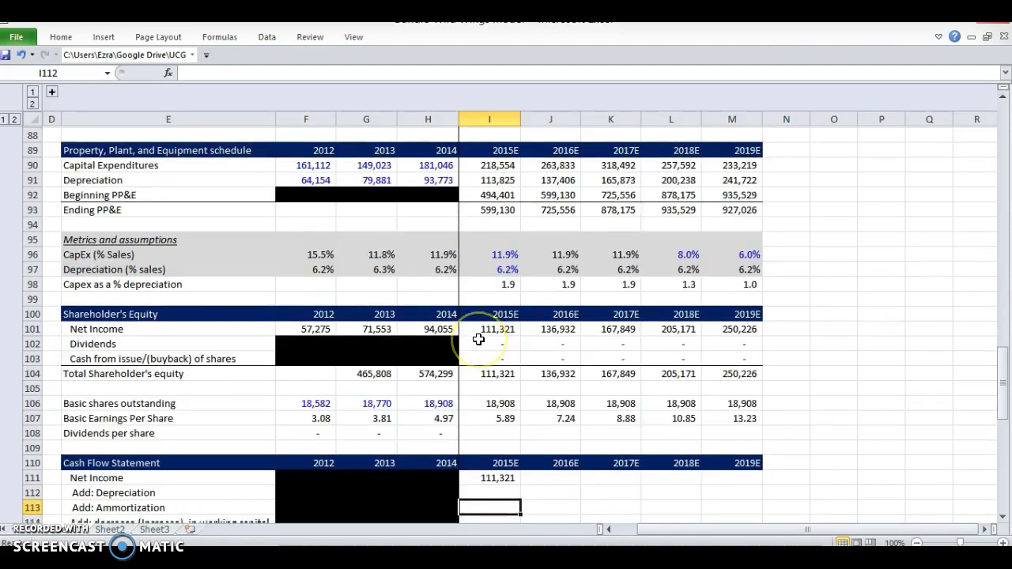
key(shift+Right)
key(shift+Right)
key(shift+Right)
key(shift+Right)
key(shift+Right)
key(shift+Left)
key(ctrl+r)
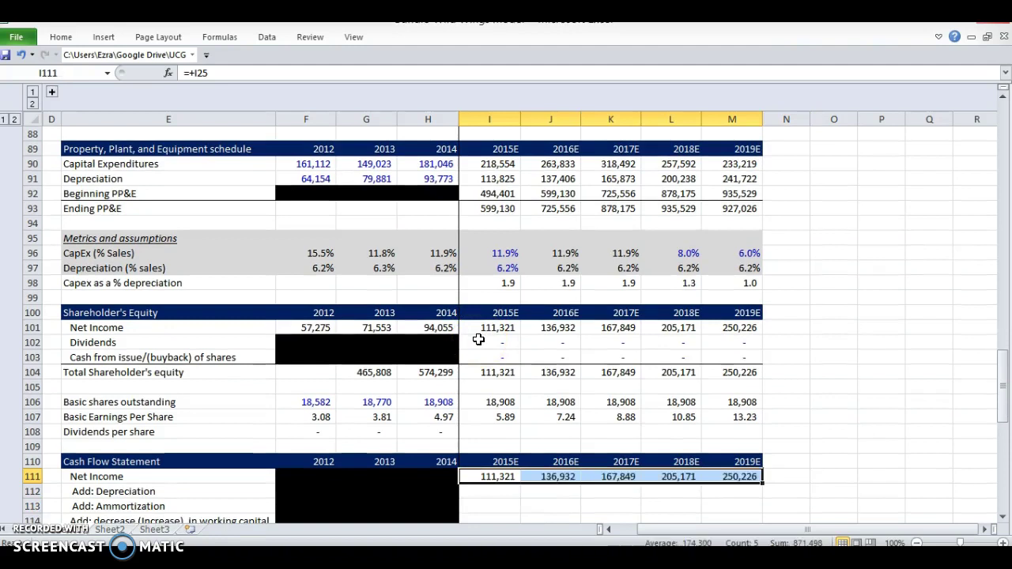
Link Depreciation to the PP&E schedule (=+I91) for 2015E–2019E.
key(Down)
text(+)
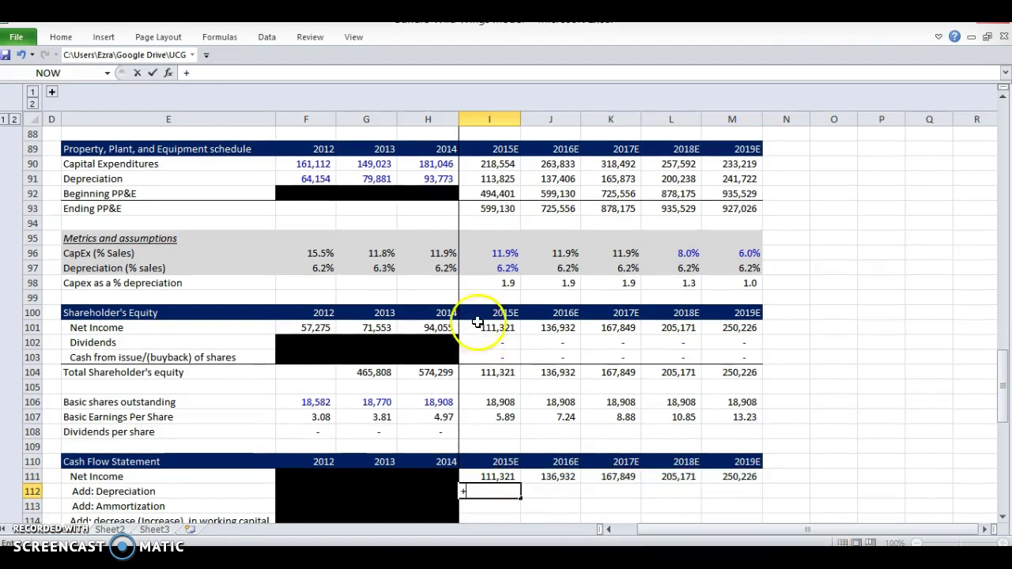
click(484, 180)
key(ctrl+Return)
key(shift+Right)
key(shift+Right)
key(shift+Right)
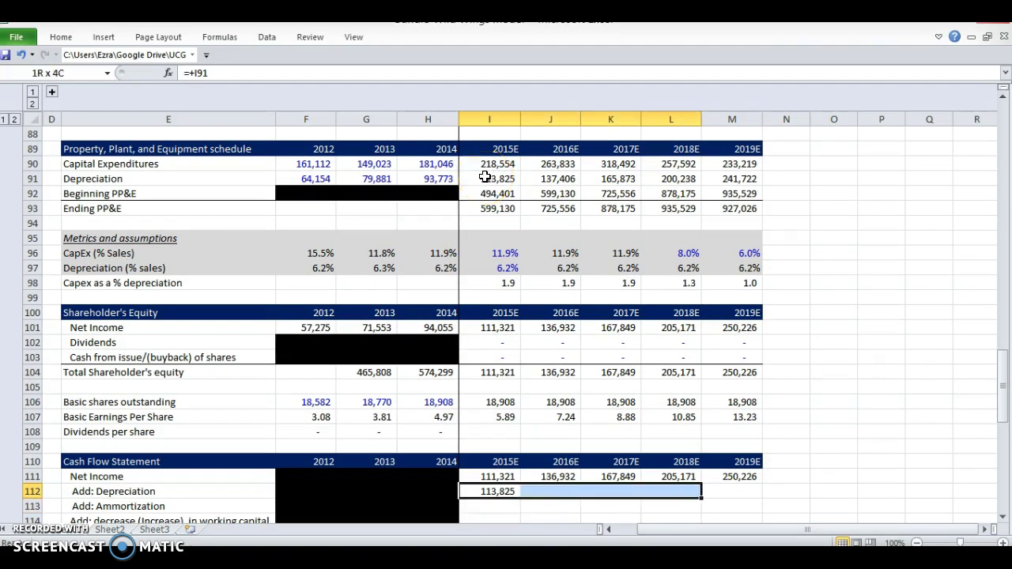
key(shift+Right)
key(ctrl+r)
Enter 0 Amortization across 2015E–2019E and format it in blue input font.
key(Down)
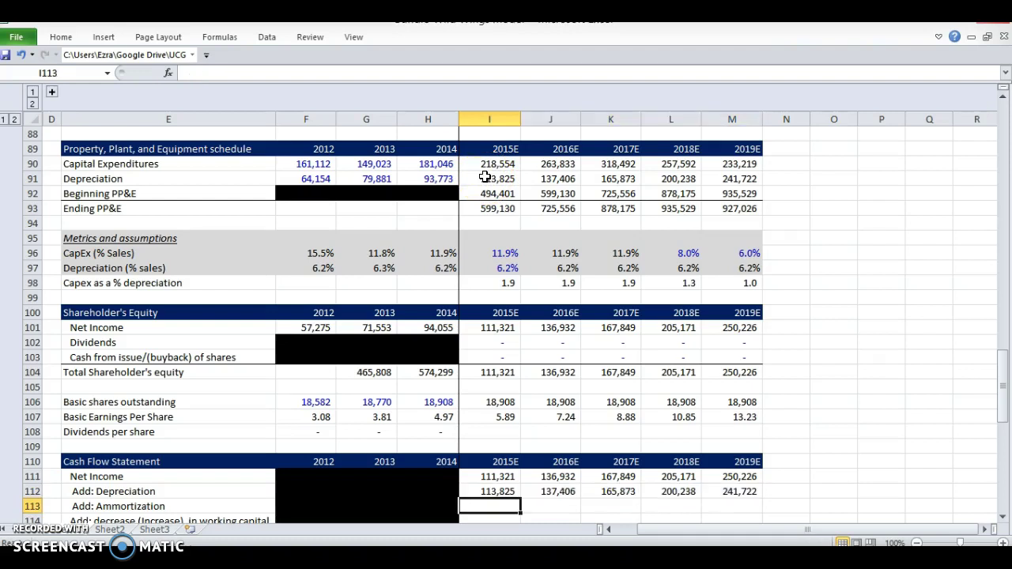
key(Down)
key(Down)
key(Up)
key(Up)
text(0)
key(ctrl+Return)
key(shift+Right)
key(shift+Right)
key(shift+Right)
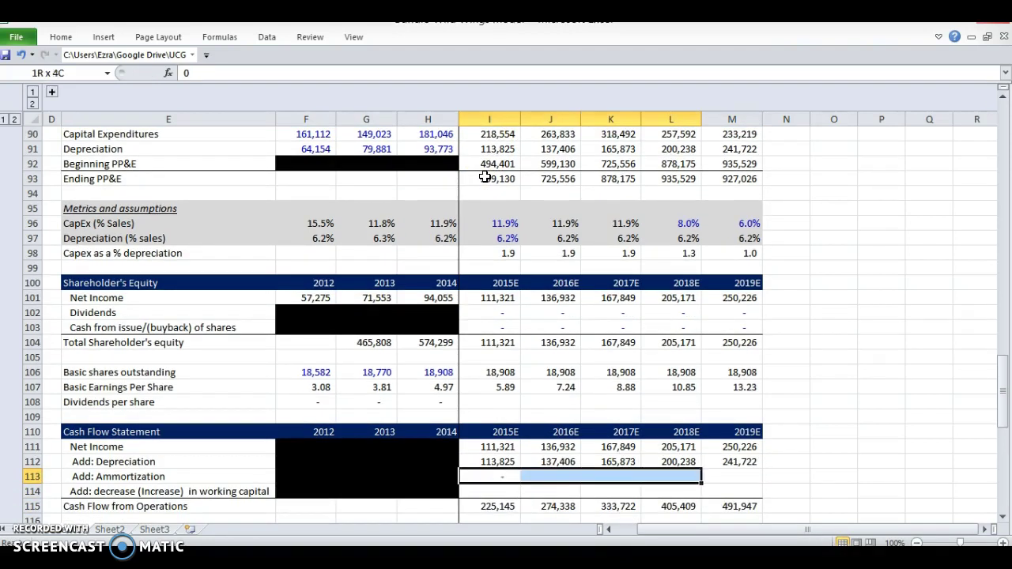
key(shift+Right)
key(alt+h)
key(f)
key(c)
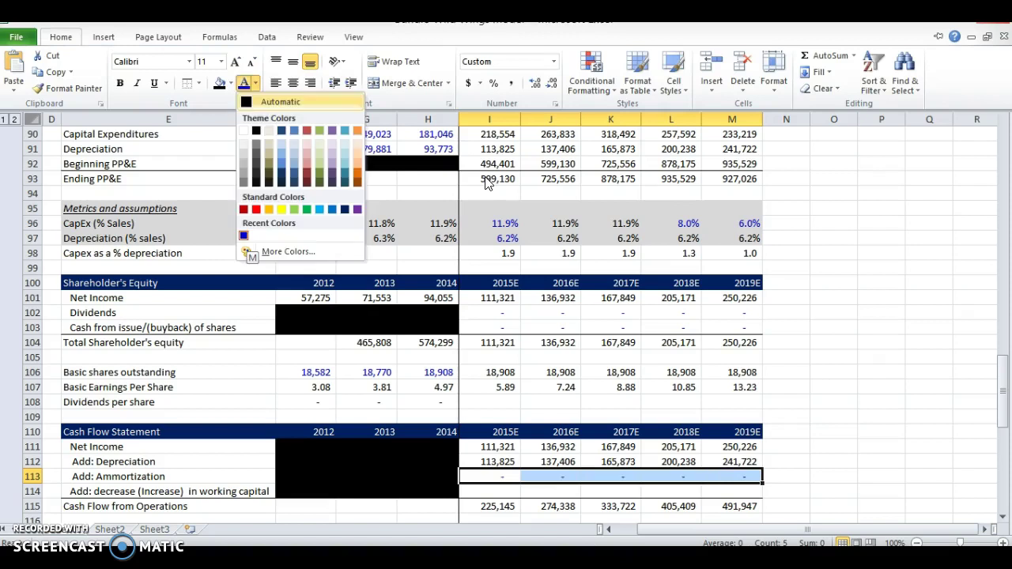
key(Up)
key(Up)
key(Return)
key(Down)
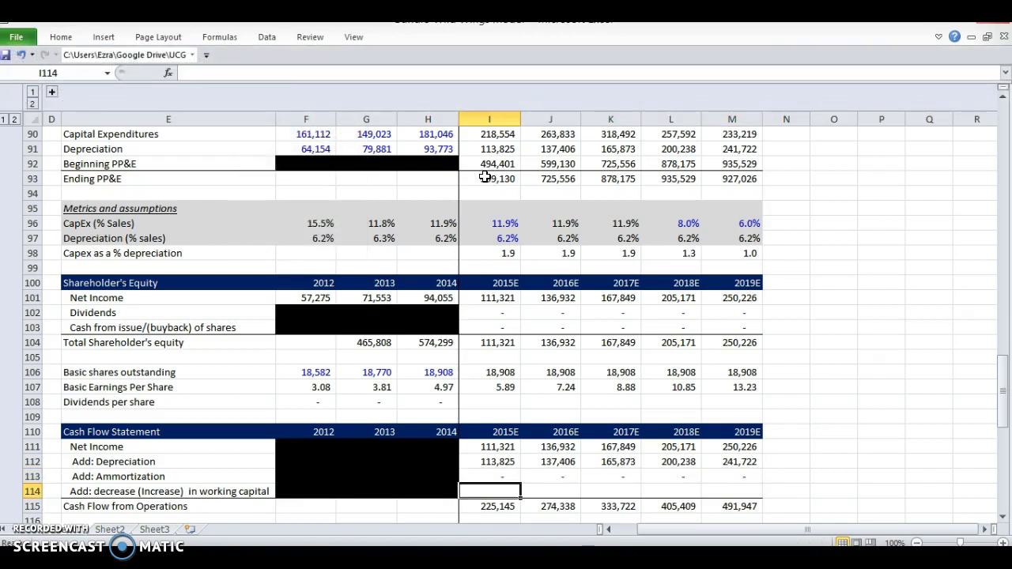
Link the 2015E working capital add-back to I78 and fill it through 2019E.
text(=)
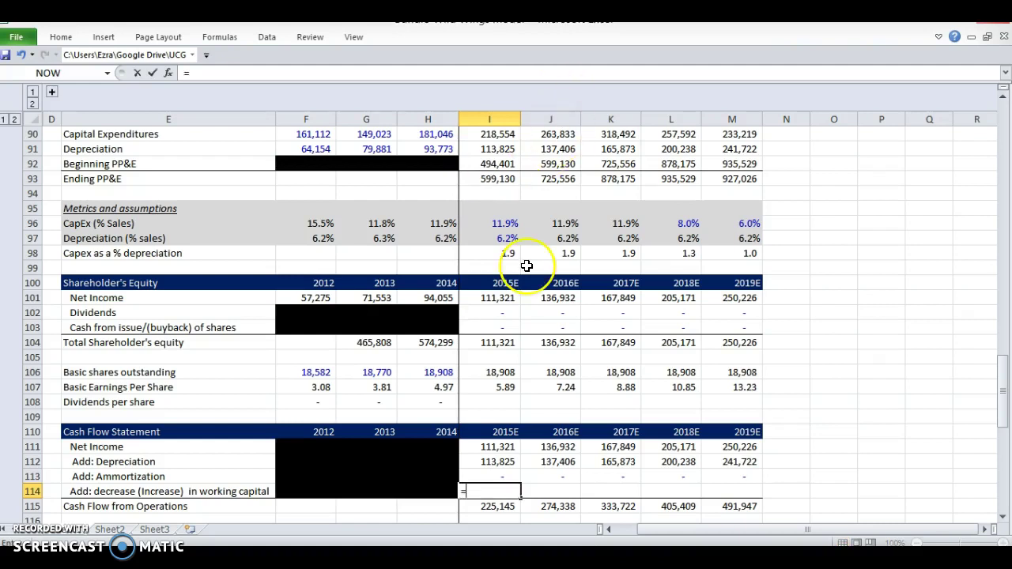
scroll(527, 265, up, 2)
scroll(527, 265, up, 7)
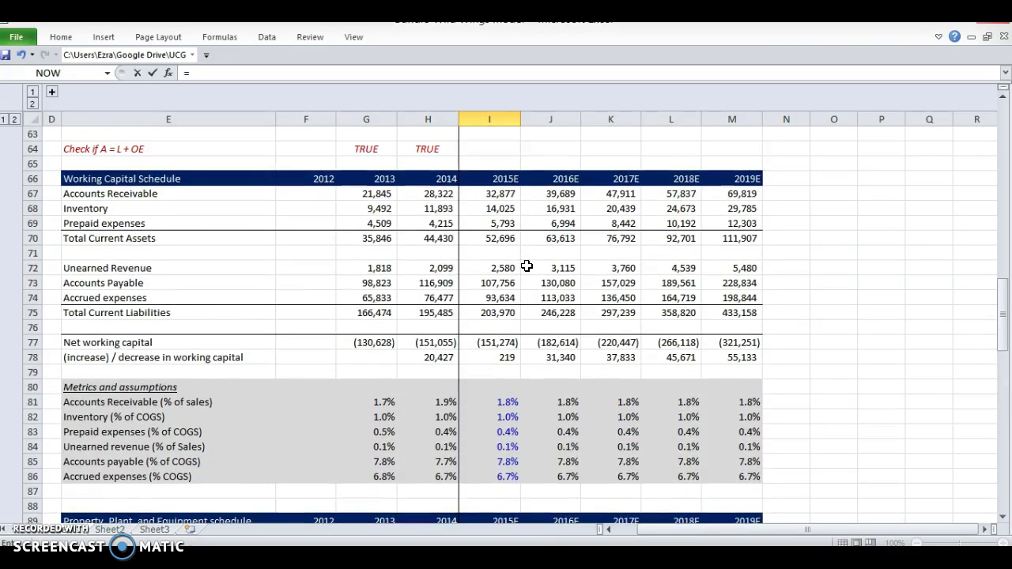
click(486, 356)
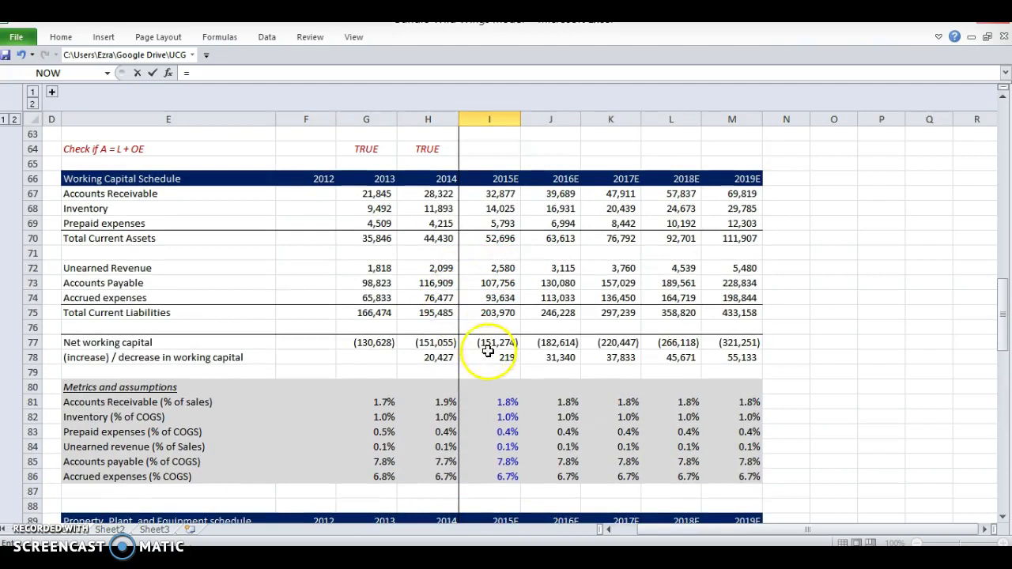
key(Return)
key(Up)
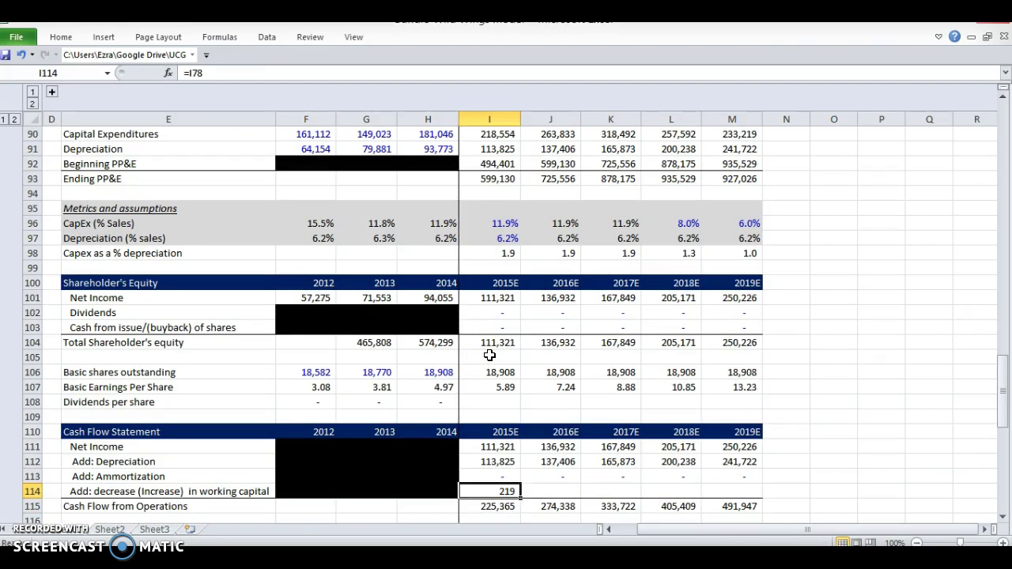
key(shift+Right)
key(shift+Right)
key(shift+Right)
key(shift+Right)
key(ctrl+r)
key(Down)
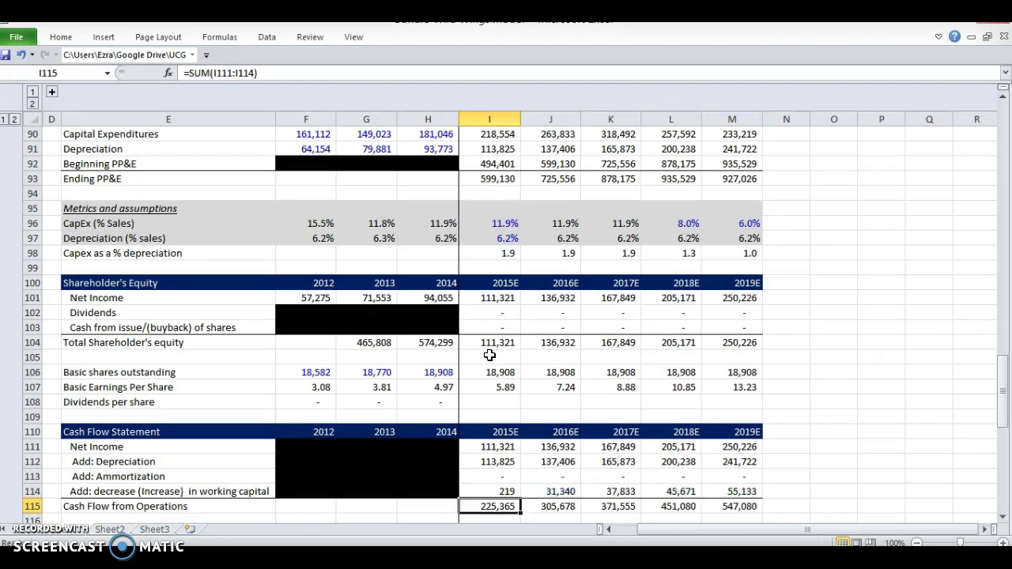
Check the Cash Flow from Operations sum formulas for 2015E and 2016E.
key(F2)
key(Tab)
key(F2)
key(Escape)
key(Left)
key(Up)
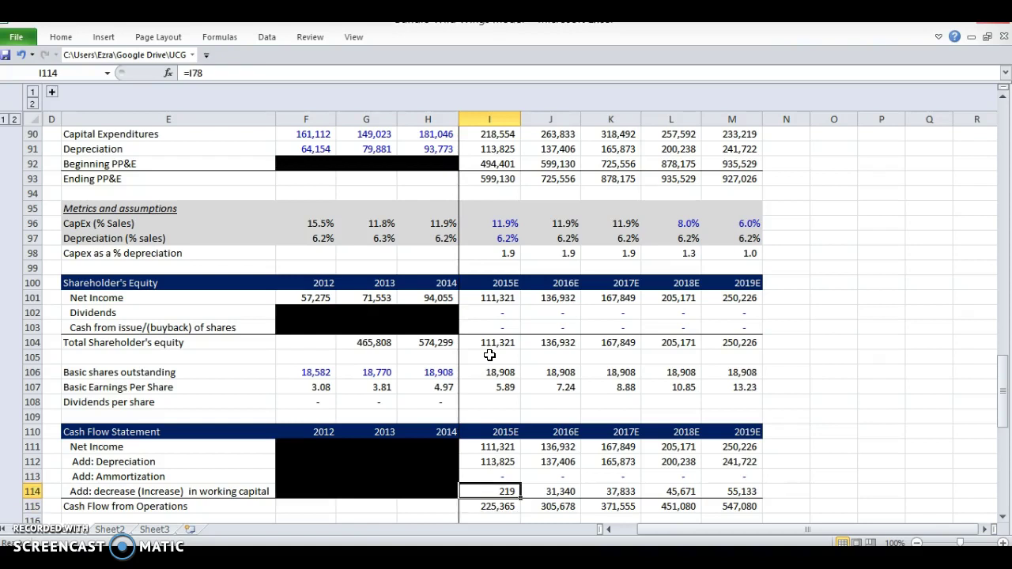
key(Escape)
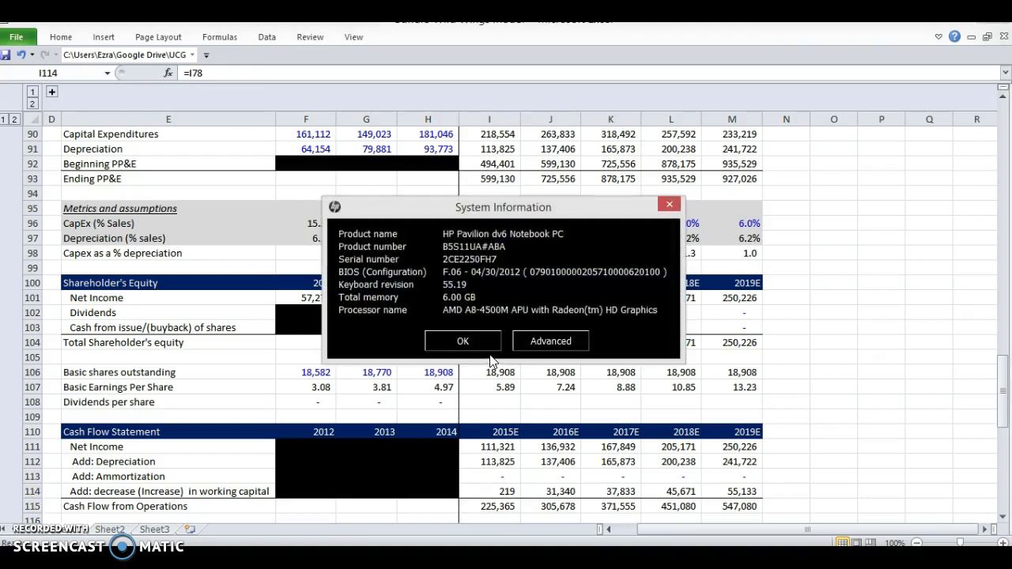
click(485, 341)
click(524, 491)
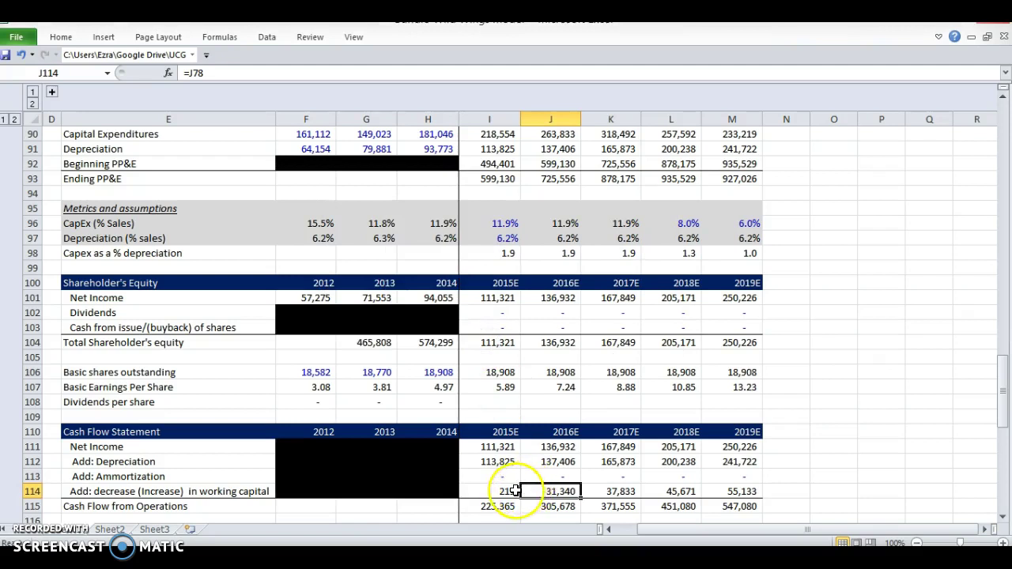
click(514, 492)
key(shift+Right)
key(shift+Right)
key(shift+Right)
key(shift+Right)
key(Left)
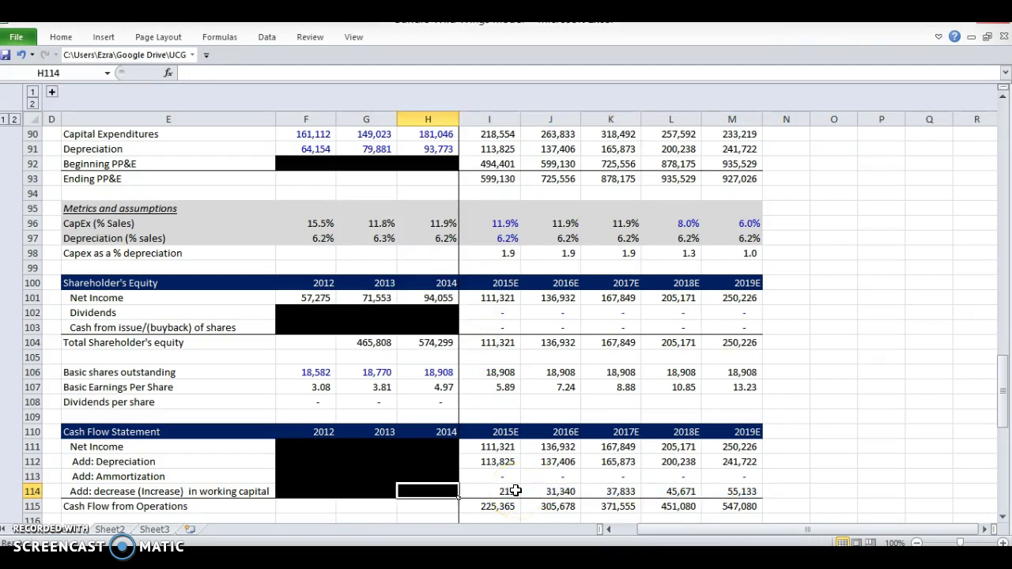
key(Right)
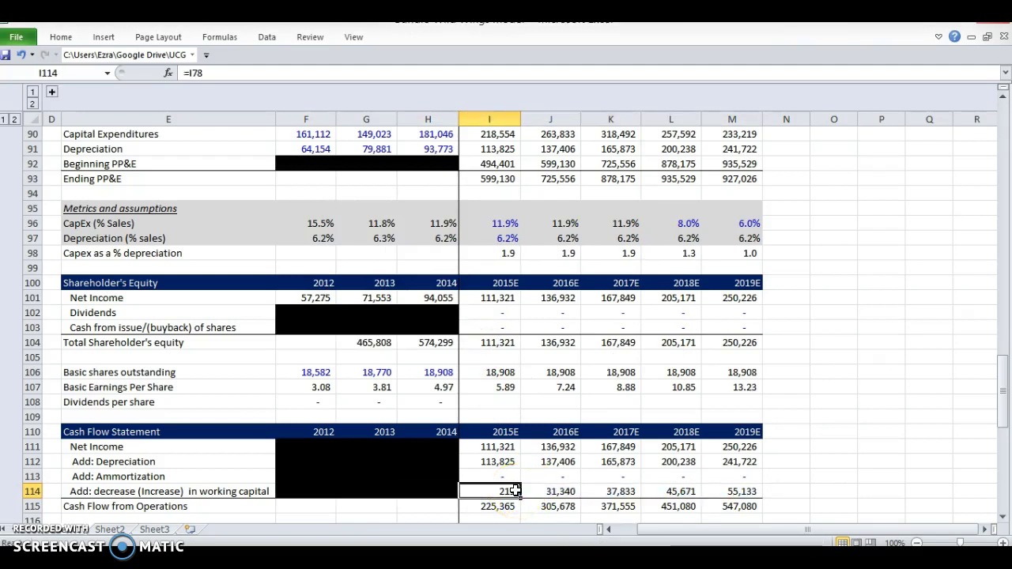
scroll(486, 472, down, 1)
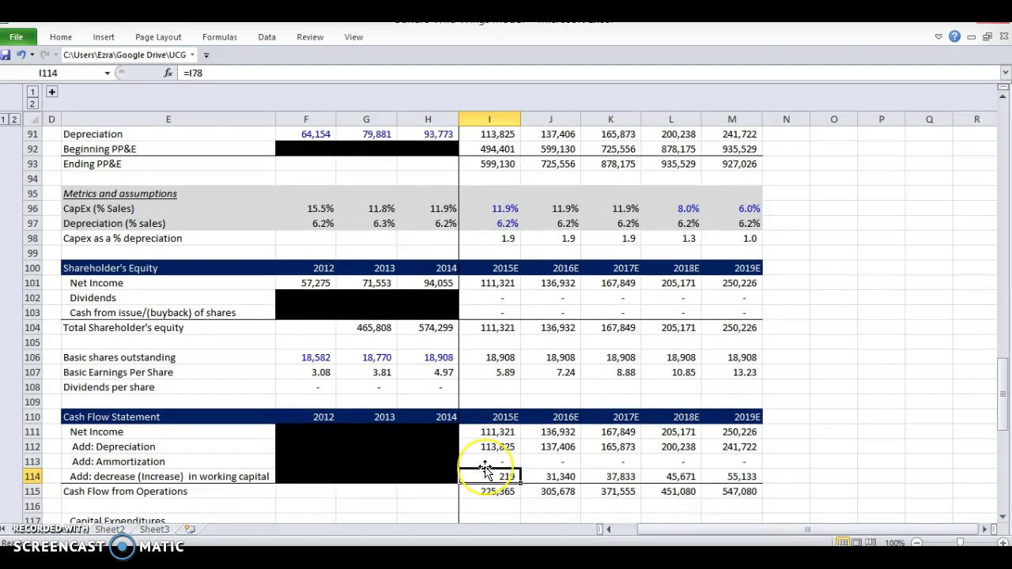
scroll(485, 468, down, 1)
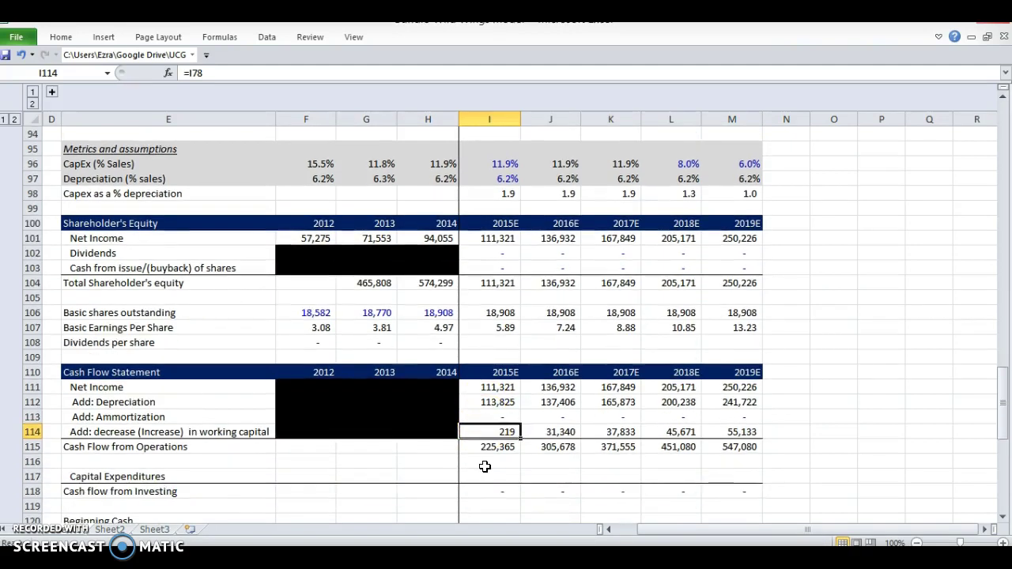
click(476, 447)
key(ctrl+shift+Right)
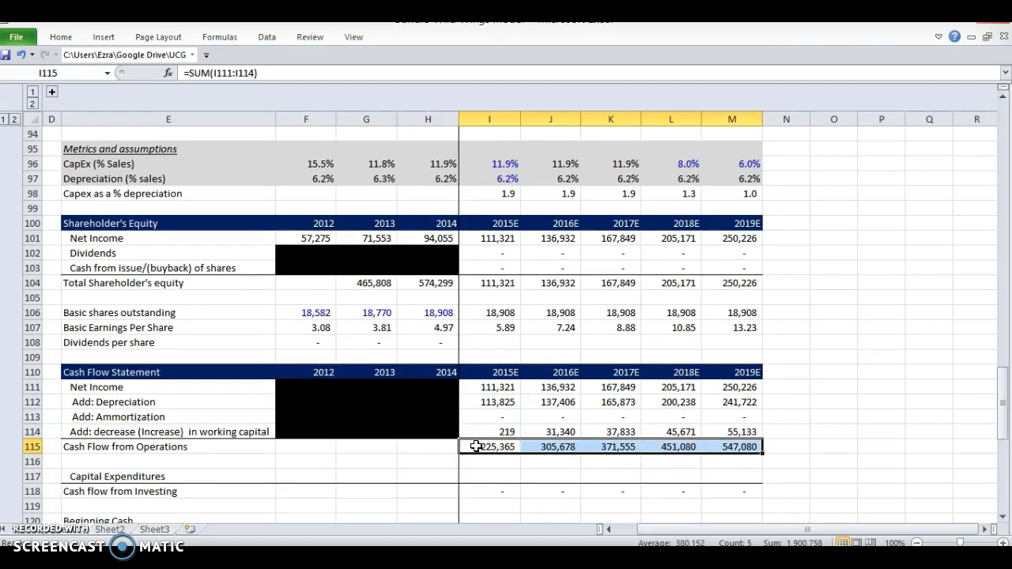
key(Left)
key(Right)
key(shift+Right)
key(shift+Right)
key(shift+Right)
key(shift+Right)
Set Capital Expenditures to negative PP&E capex (=-I90) for 2015E through 2019E.
key(Down)
key(Down)
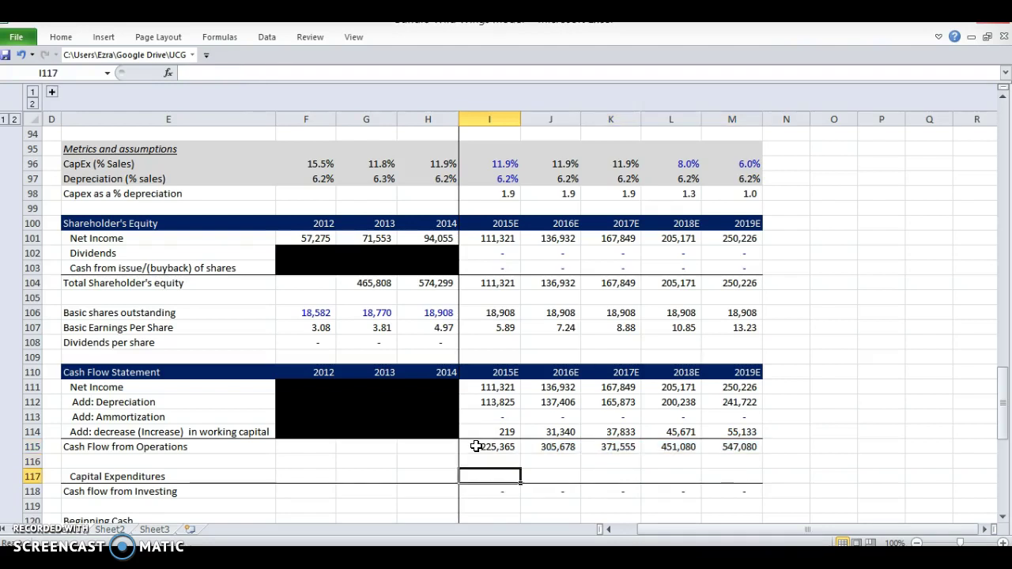
text(-)
click(505, 436)
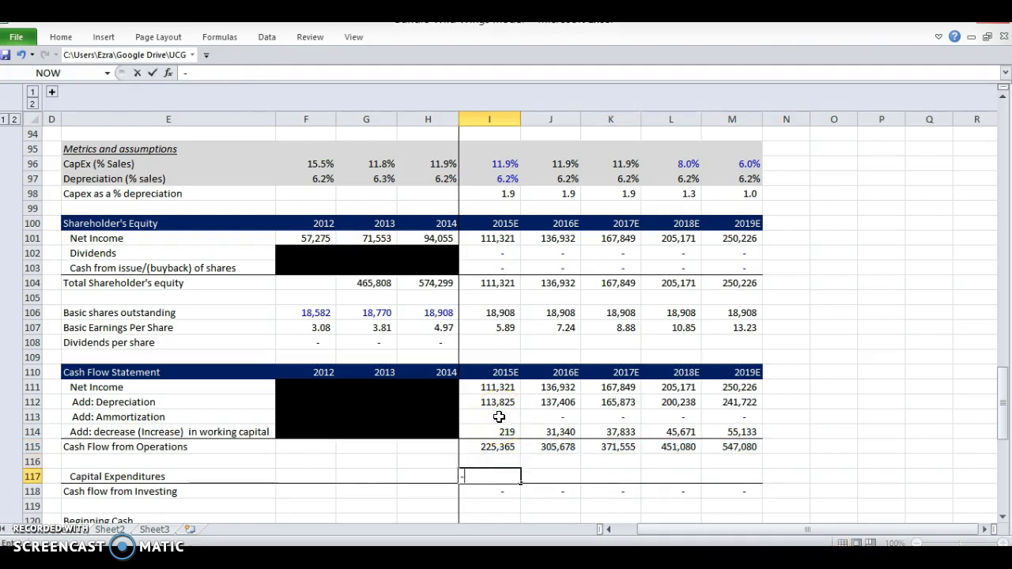
scroll(499, 417, up, 3)
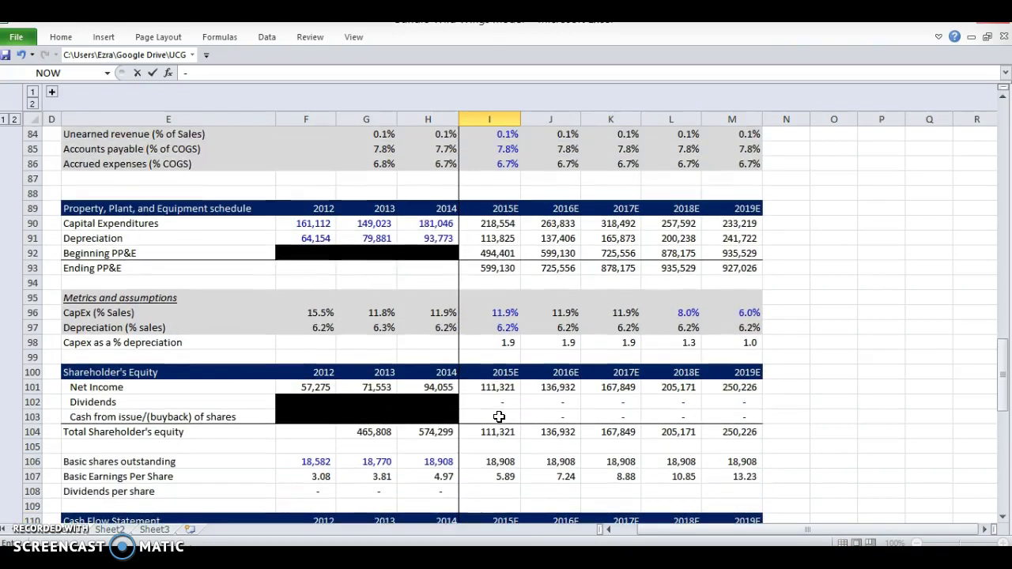
click(492, 223)
key(Return)
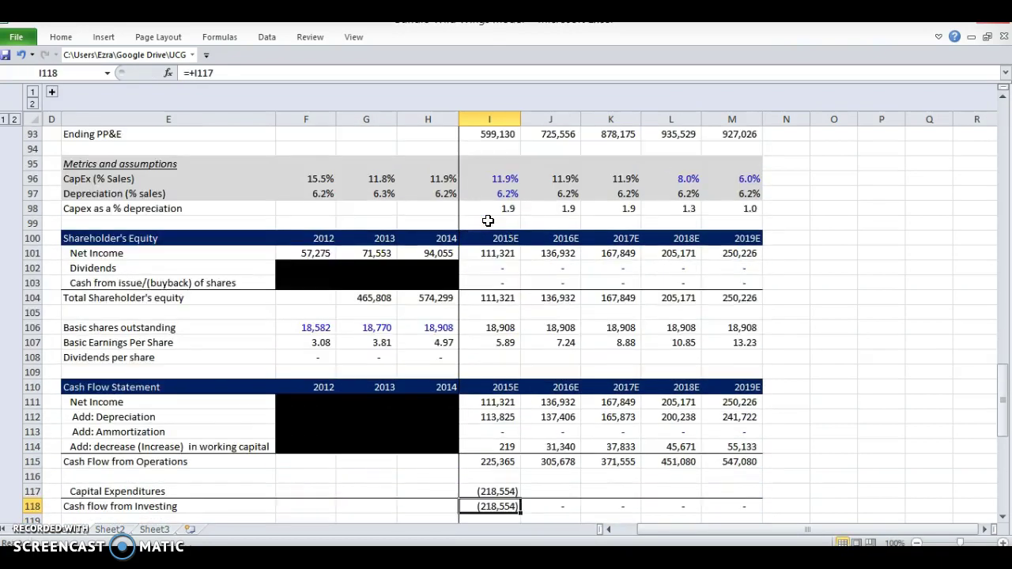
key(Up)
key(shift+Right)
key(shift+Right)
key(shift+Right)
key(shift+Right)
key(ctrl+r)
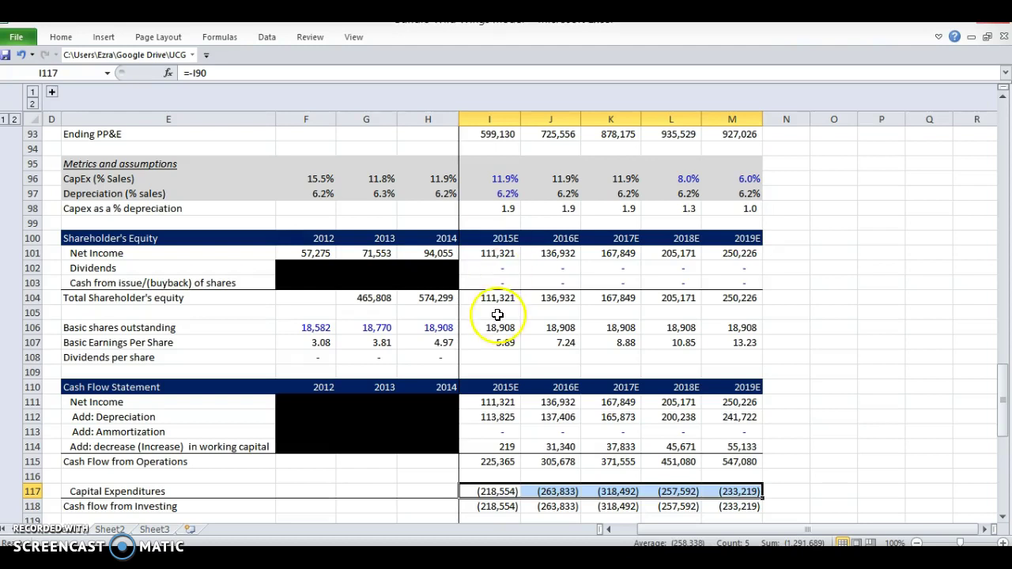
Check that Cash flow from Investing matches the capex, (218,554) to (233,219).
scroll(498, 315, up, 4)
scroll(503, 269, down, 2)
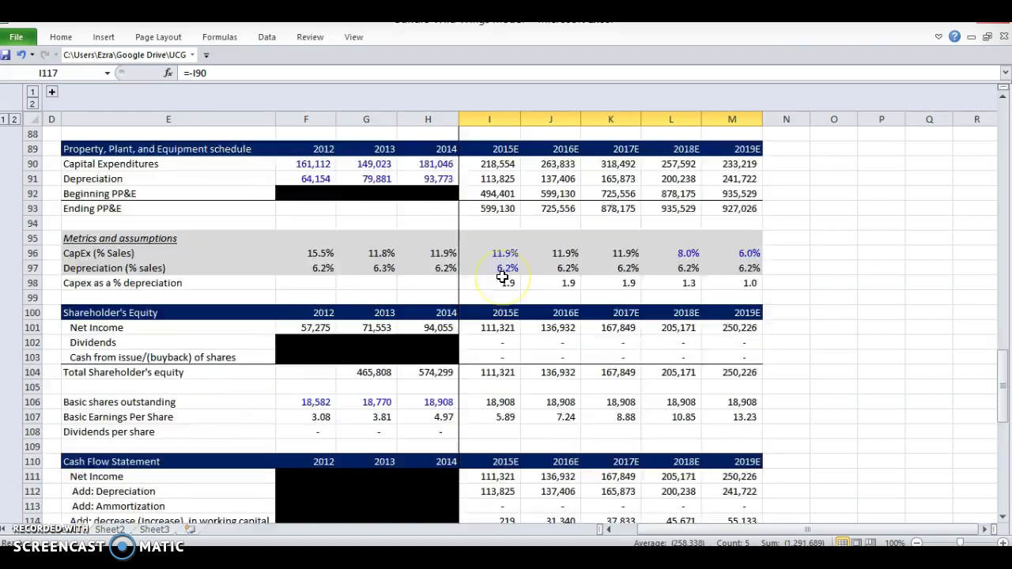
scroll(503, 277, down, 4)
click(488, 402)
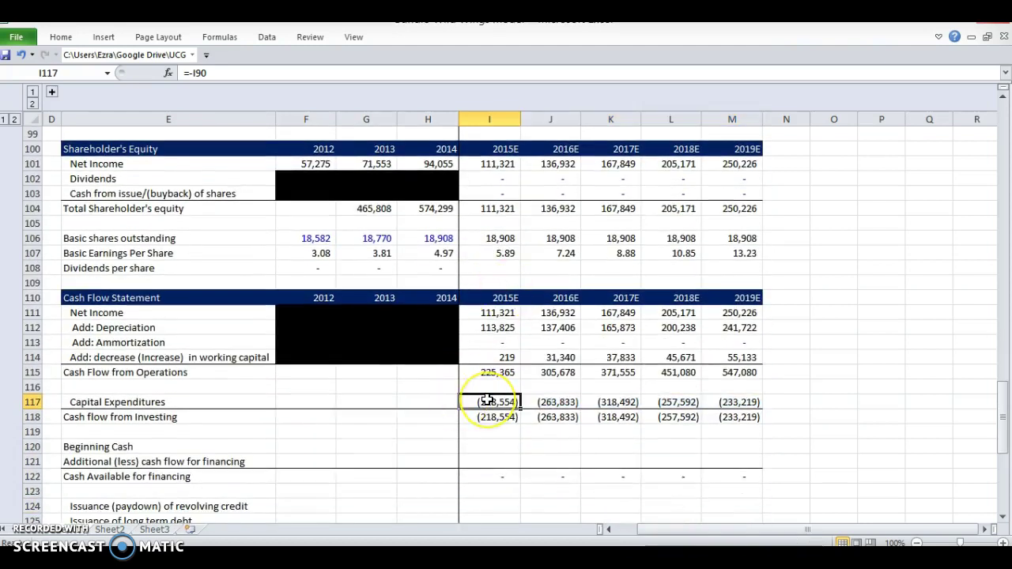
key(Down)
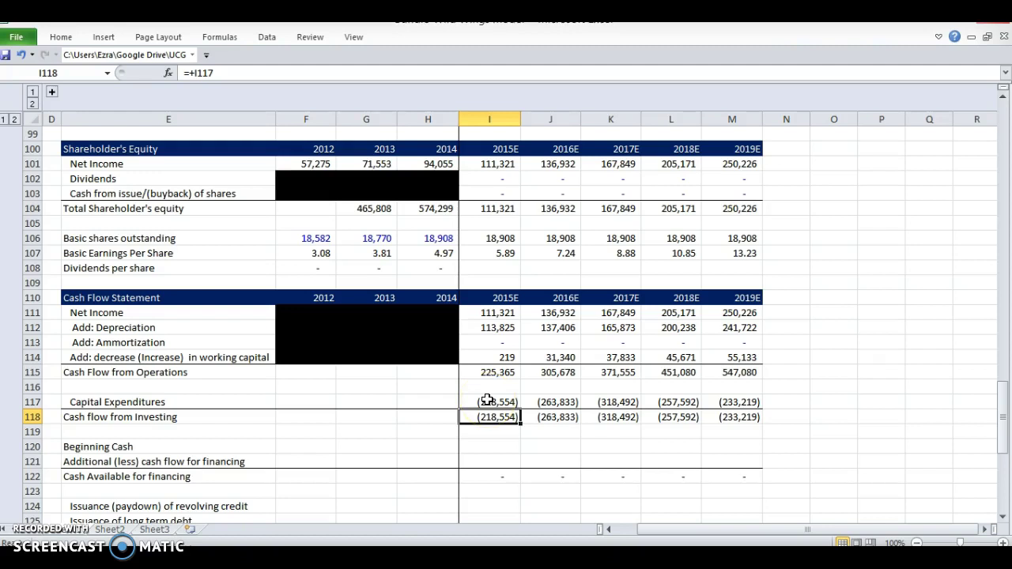
key(Down)
key(Down)
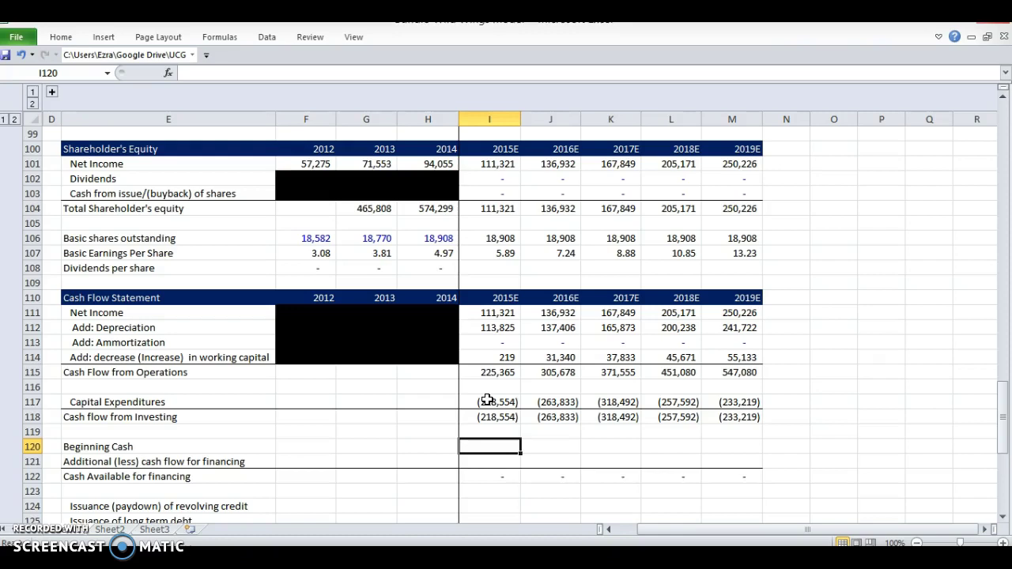
Link 2015E Beginning Cash to the 2014 cash balance (=H35), giving 112,876.
text(=)
scroll(487, 401, up, 10)
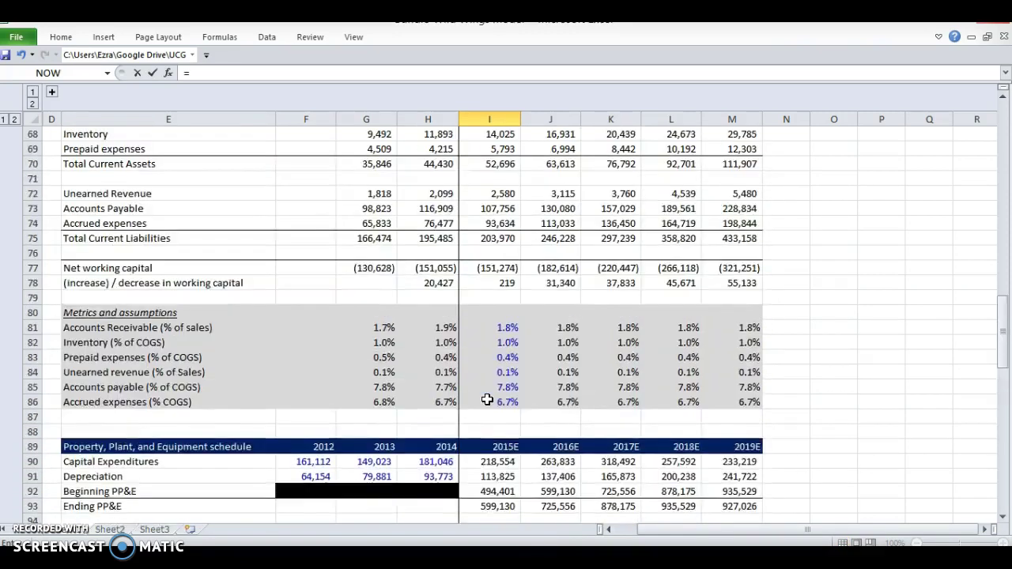
scroll(487, 401, up, 10)
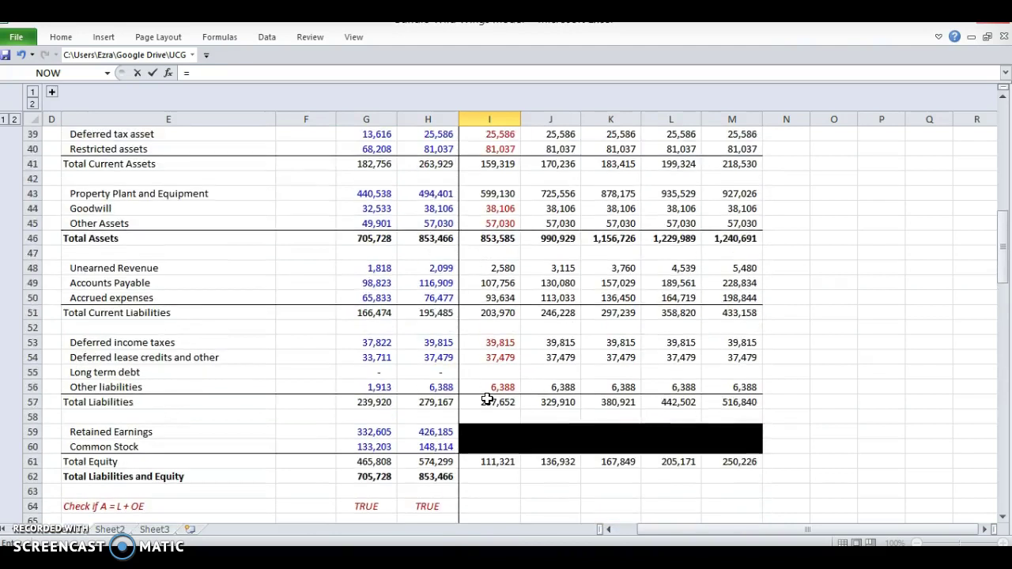
scroll(487, 401, up, 6)
click(419, 344)
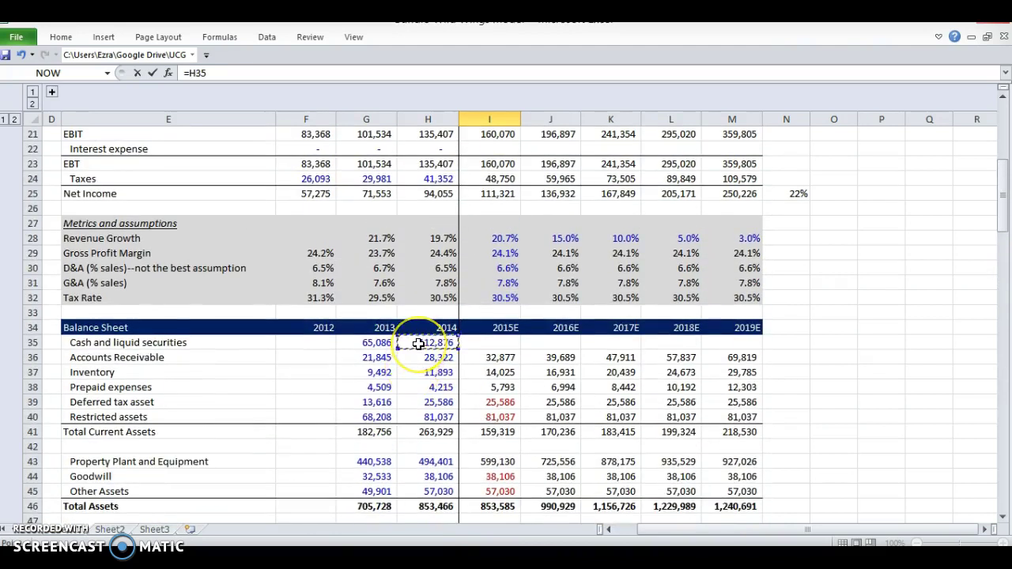
key(Return)
key(Up)
key(shift+Right)
key(shift+Right)
key(shift+Right)
key(shift+Right)
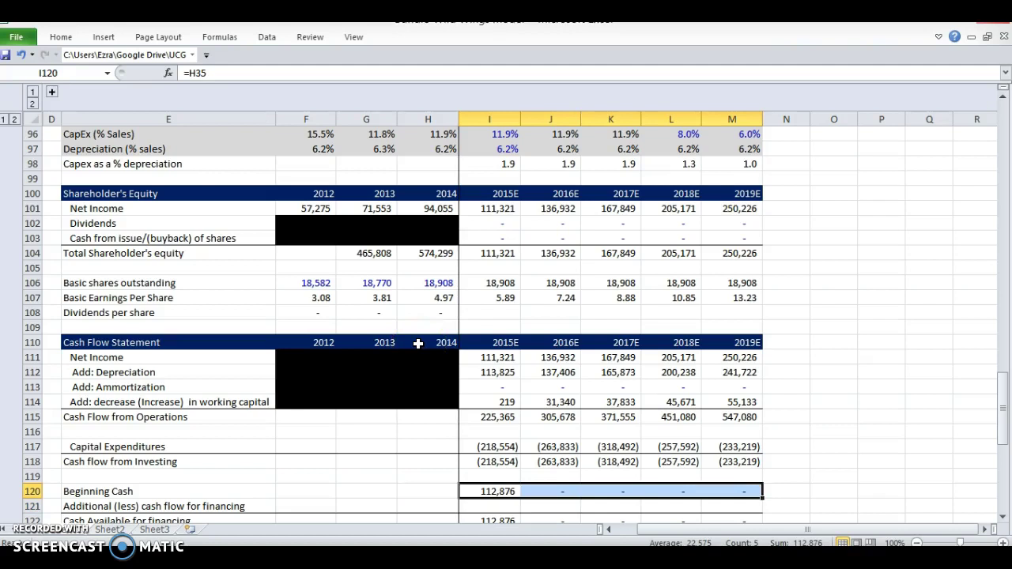
scroll(554, 361, down, 2)
Enter Additional cash flow for financing as =I115-I118 across 2015E–2019E (443,919 to 780,299).
key(Down)
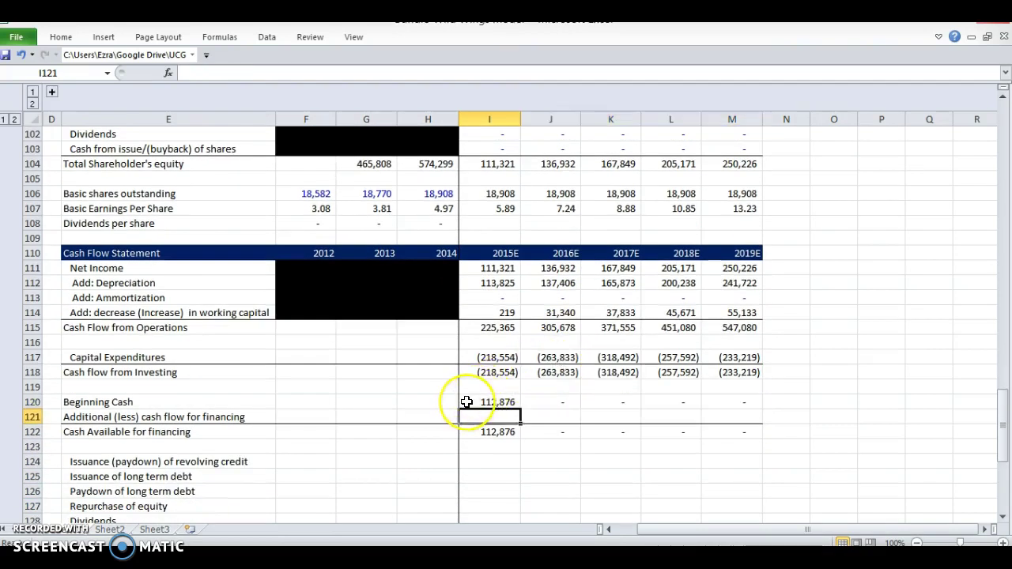
text(=)
key(Up)
key(Up)
key(Up)
key(Up)
key(Up)
key(Up)
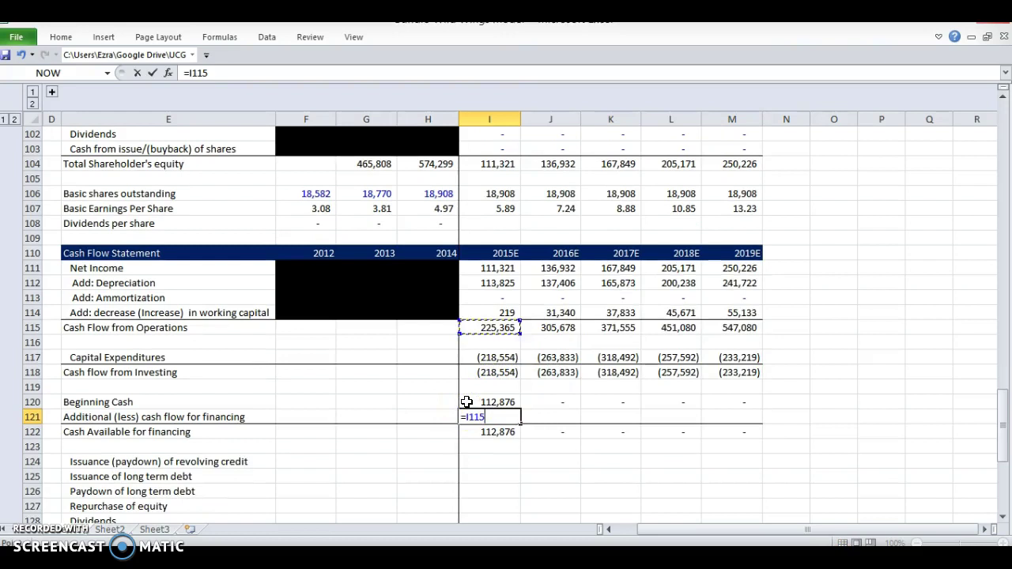
text(-)
key(Up)
key(Up)
key(Up)
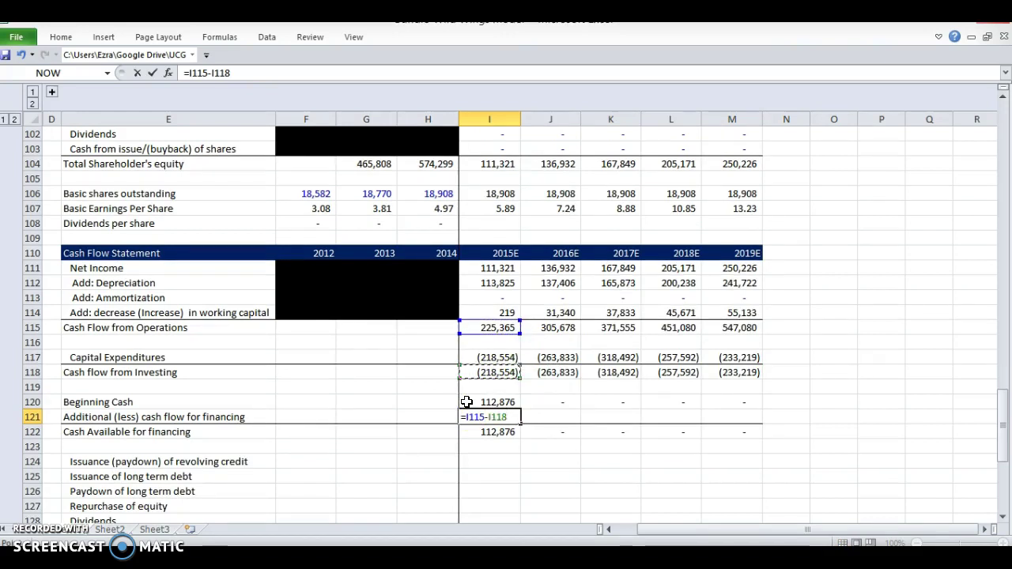
key(ctrl+Return)
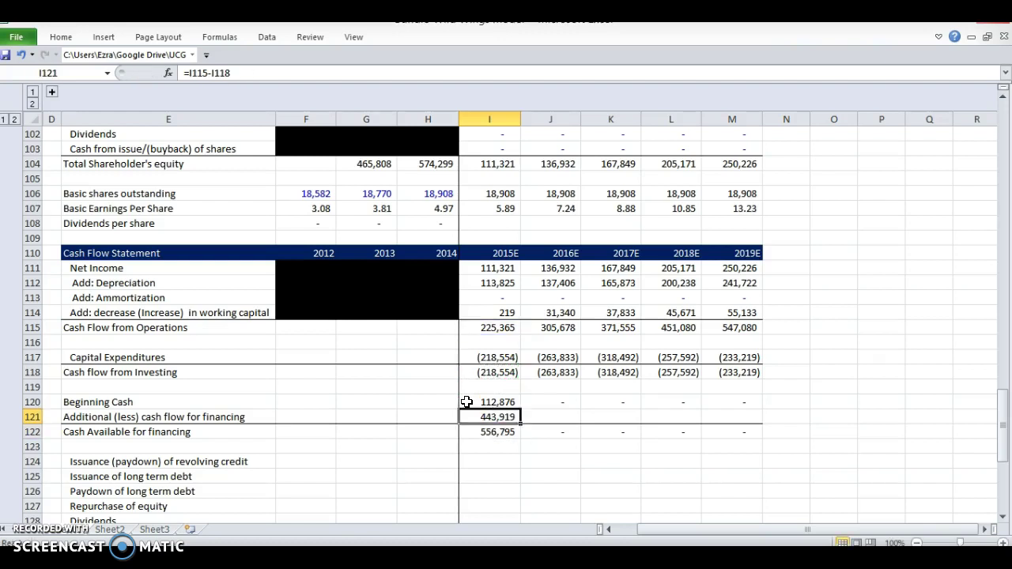
key(shift+Right)
key(shift+Right)
key(shift+Right)
key(shift+Right)
key(ctrl+r)
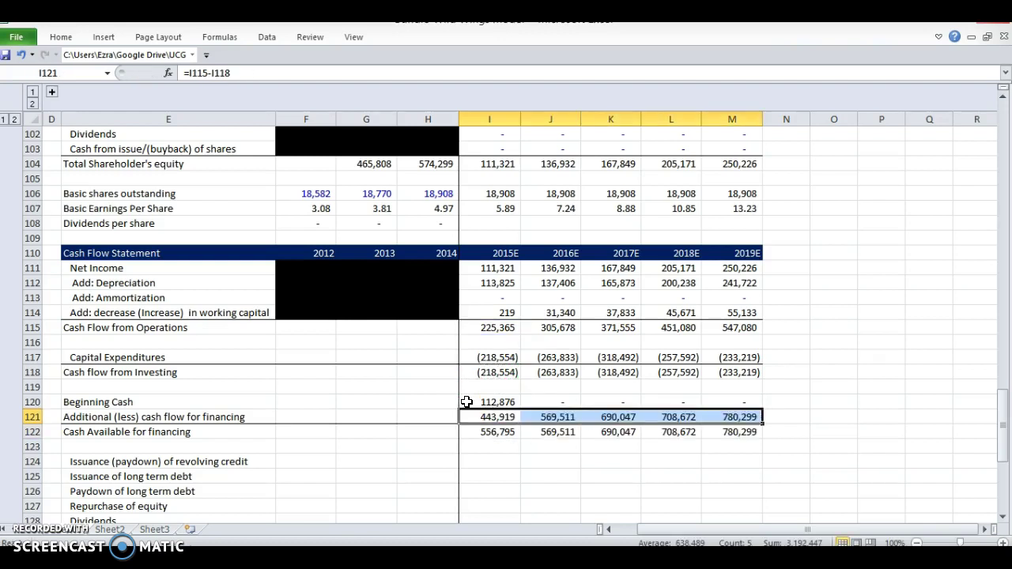
Inspect the Cash Available for financing formula, which starts at 556,795.
key(Down)
key(F2)
key(Escape)
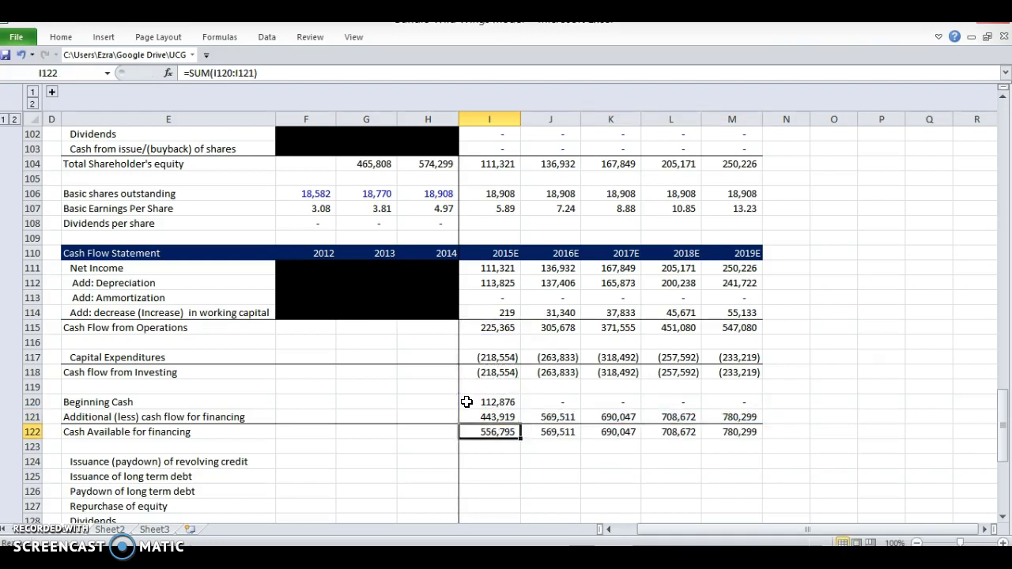
key(F2)
key(Escape)
key(Down)
key(Up)
key(Right)
key(Up)
key(Up)
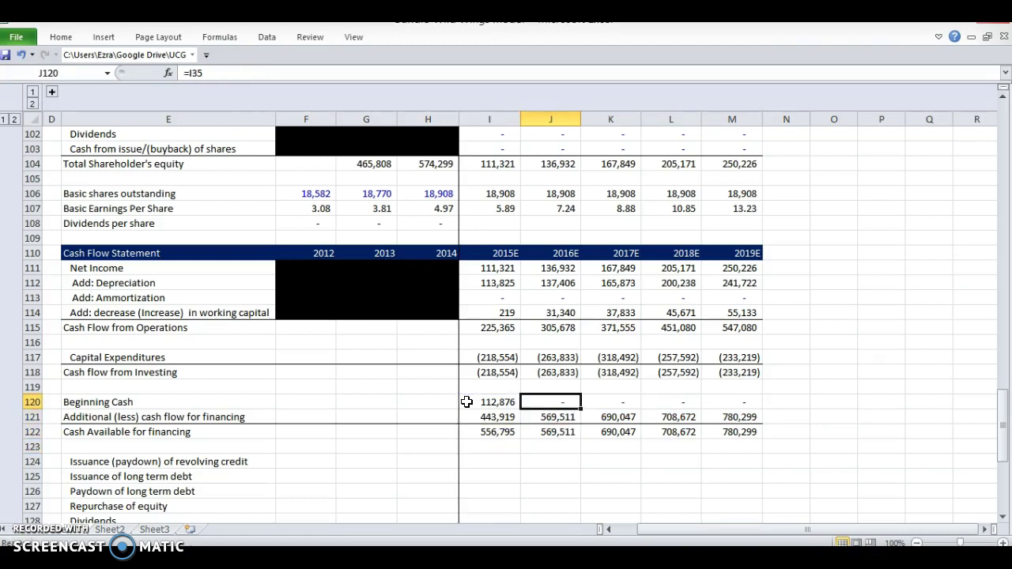
text(=)
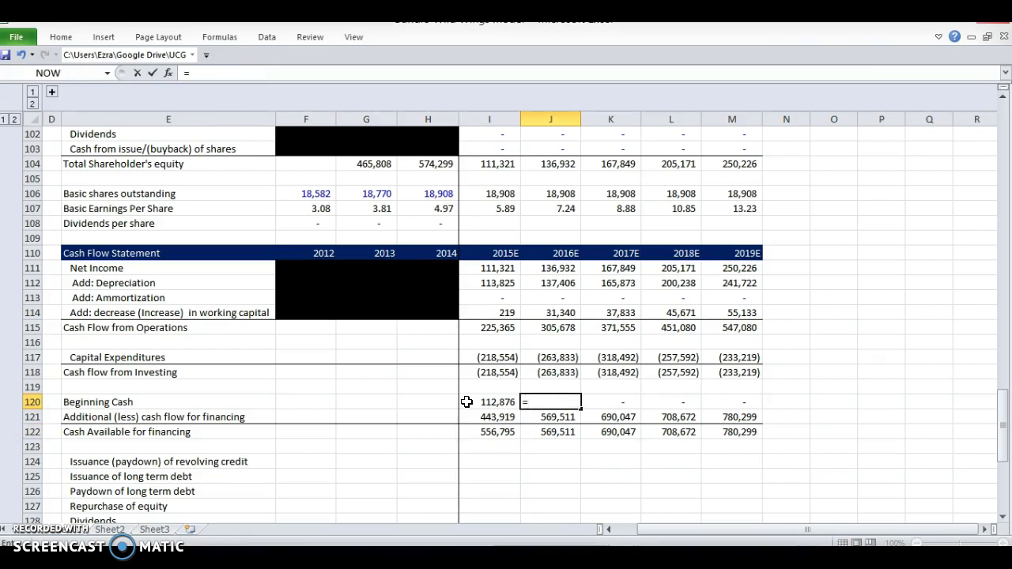
key(Escape)
key(Left)
key(Right)
text(=I35)
scroll(466, 402, up, 15)
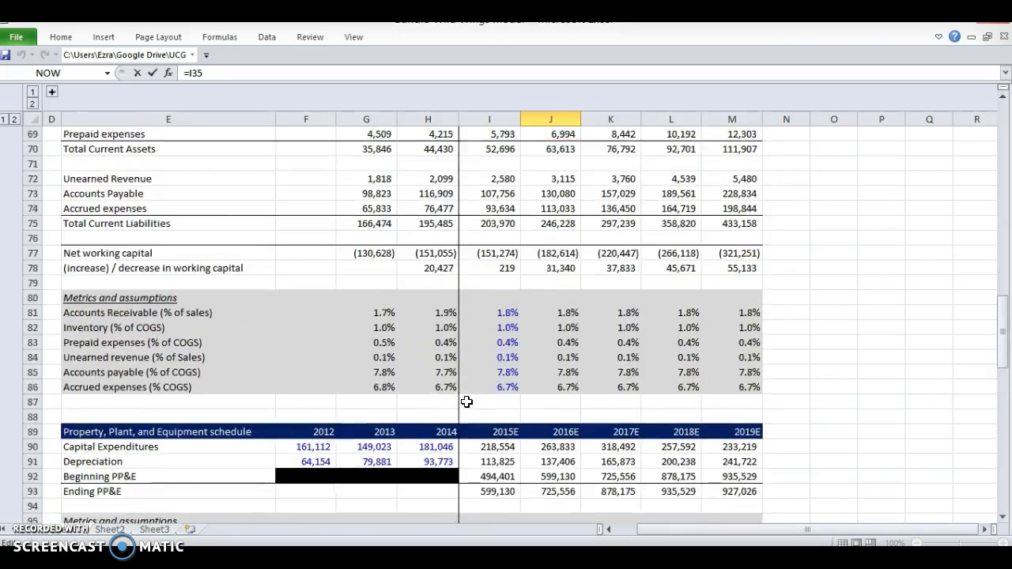
scroll(467, 402, up, 9)
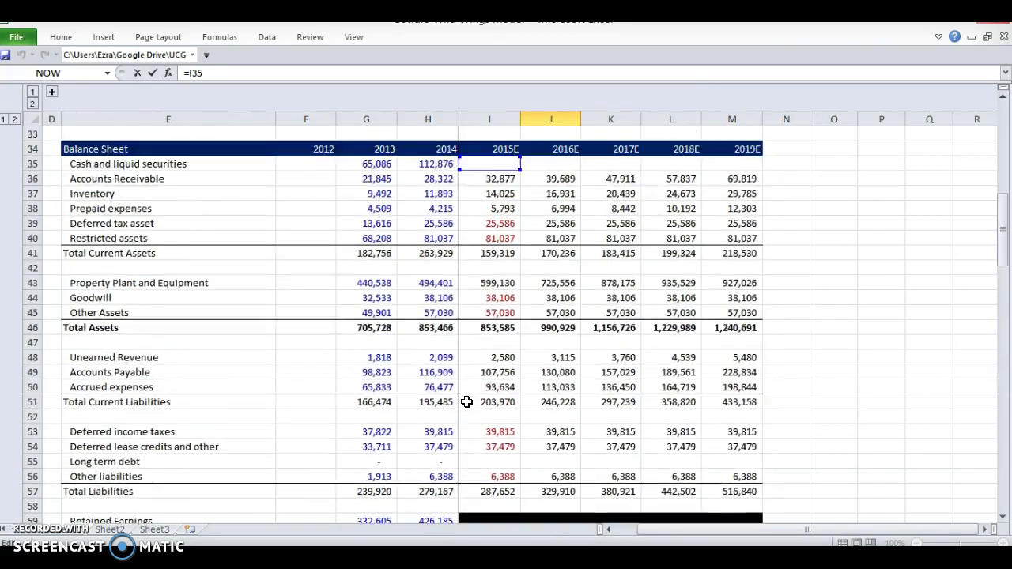
click(475, 286)
click(476, 208)
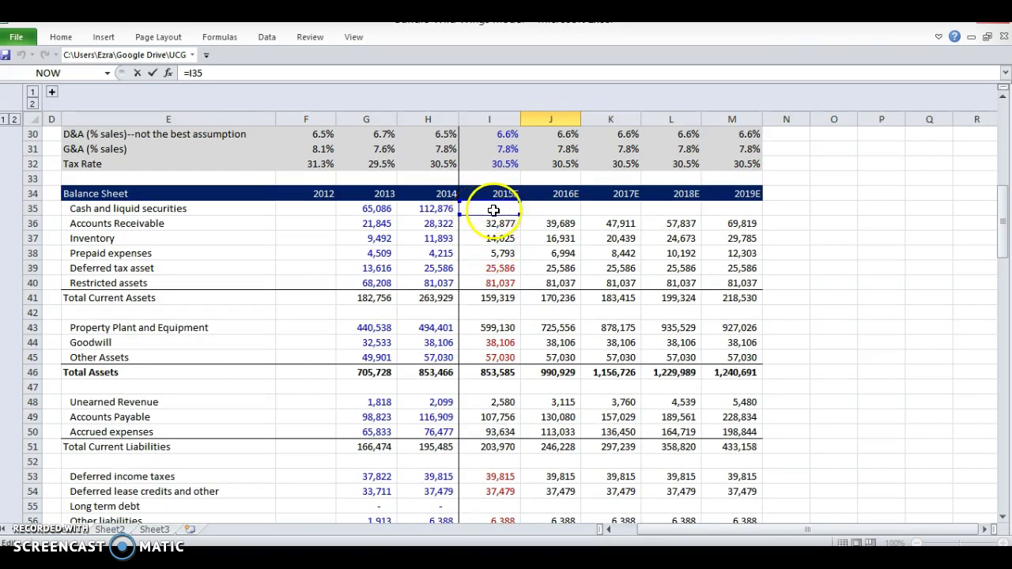
key(Return)
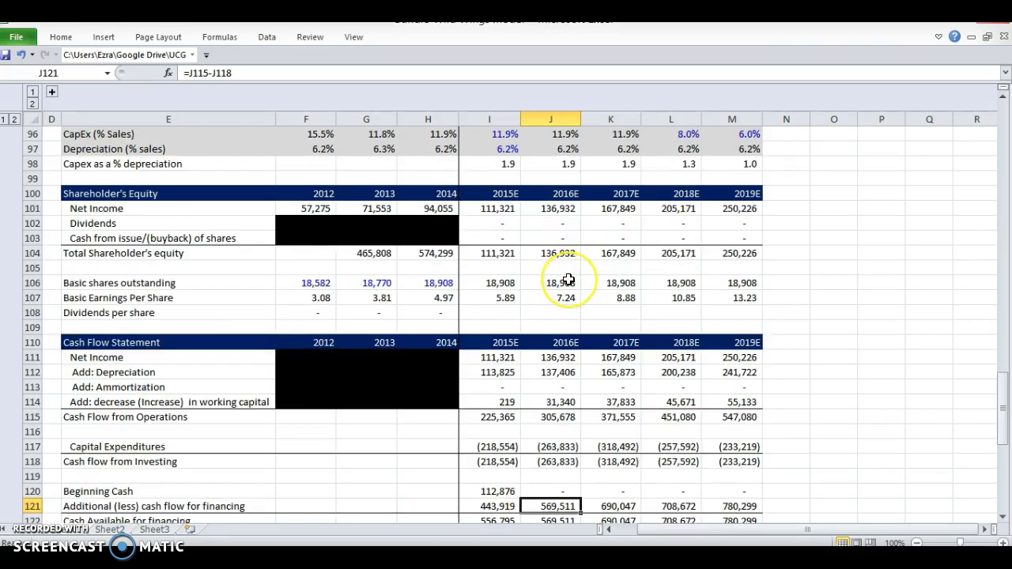
scroll(568, 280, down, 3)
key(Up)
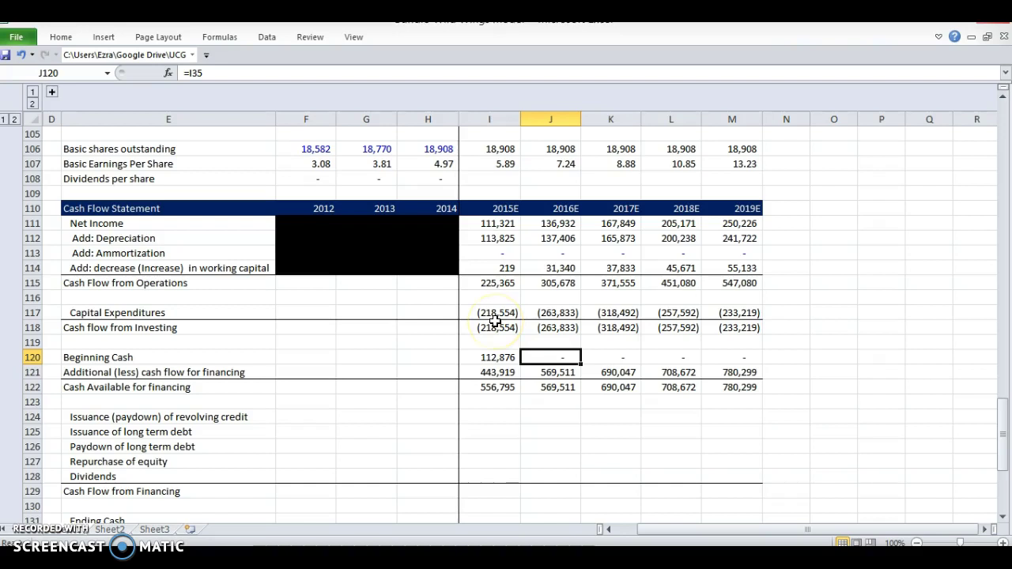
key(F2)
key(Escape)
key(Right)
key(F2)
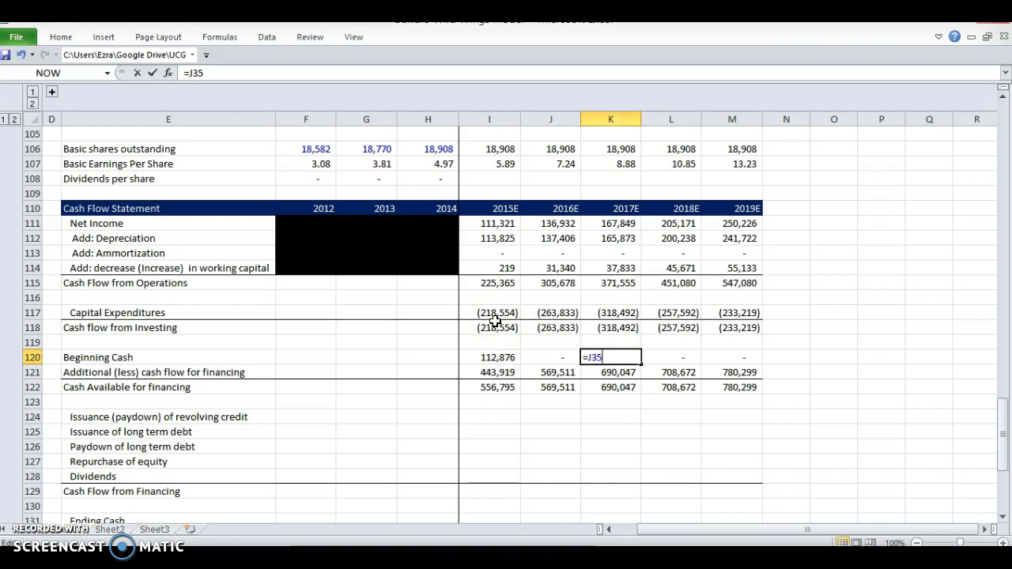
key(Escape)
key(Right)
key(Right)
key(F2)
key(Escape)
key(Left)
key(Left)
key(Left)
key(Down)
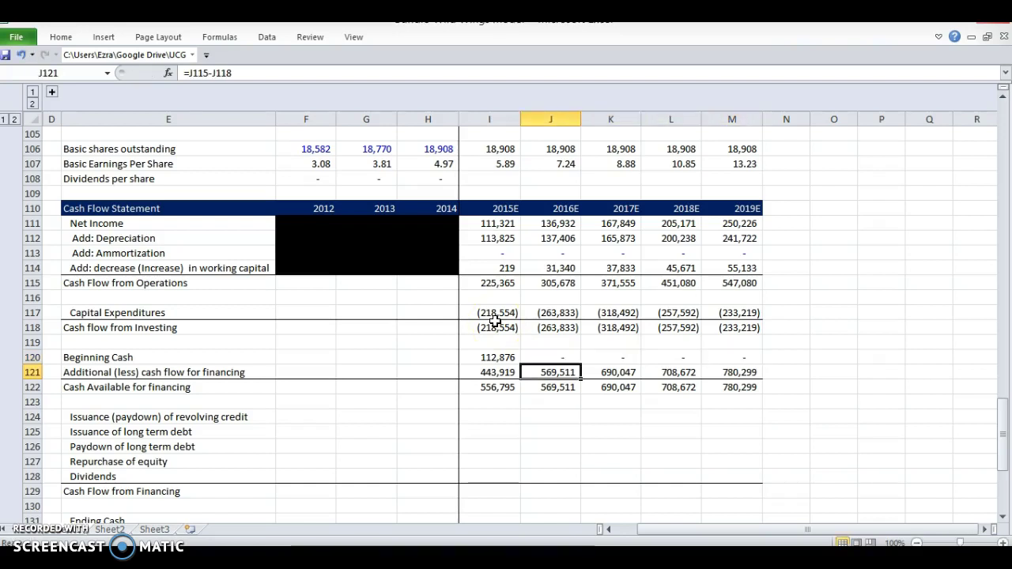
key(Left)
key(Down)
key(Down)
key(Down)
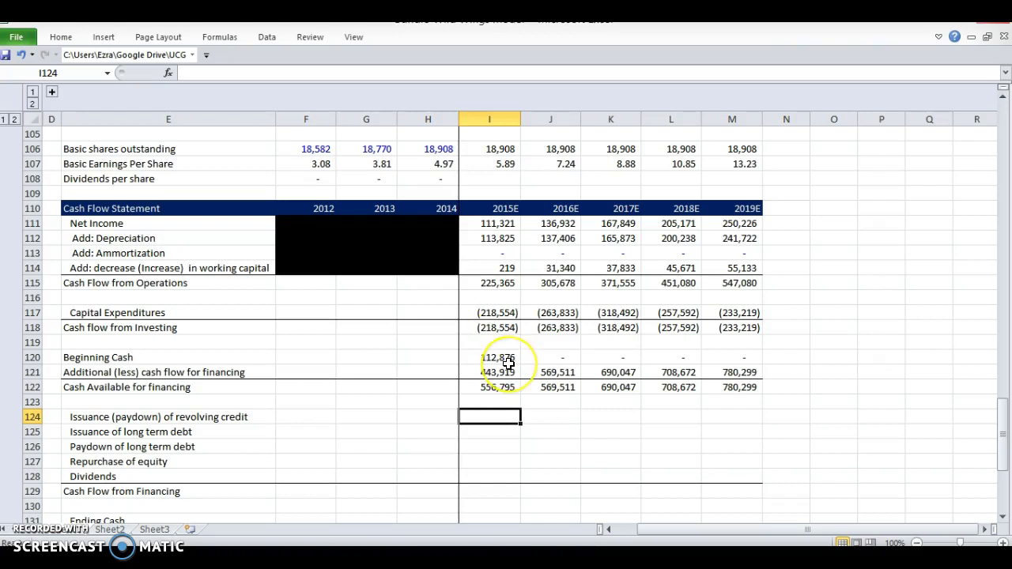
Highlight the revolving credit and debt and equity financing lines.
scroll(506, 363, down, 1)
click(241, 383)
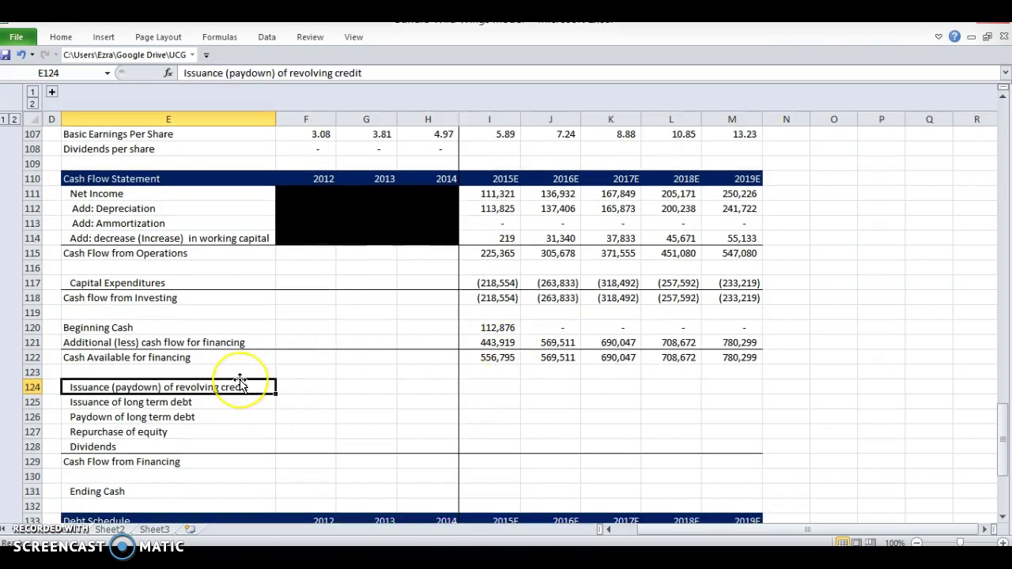
key(shift+Right)
key(shift+Right)
key(shift+Right)
key(shift+Right)
key(shift+Down)
key(shift+Down)
key(shift+Right)
key(shift+Down)
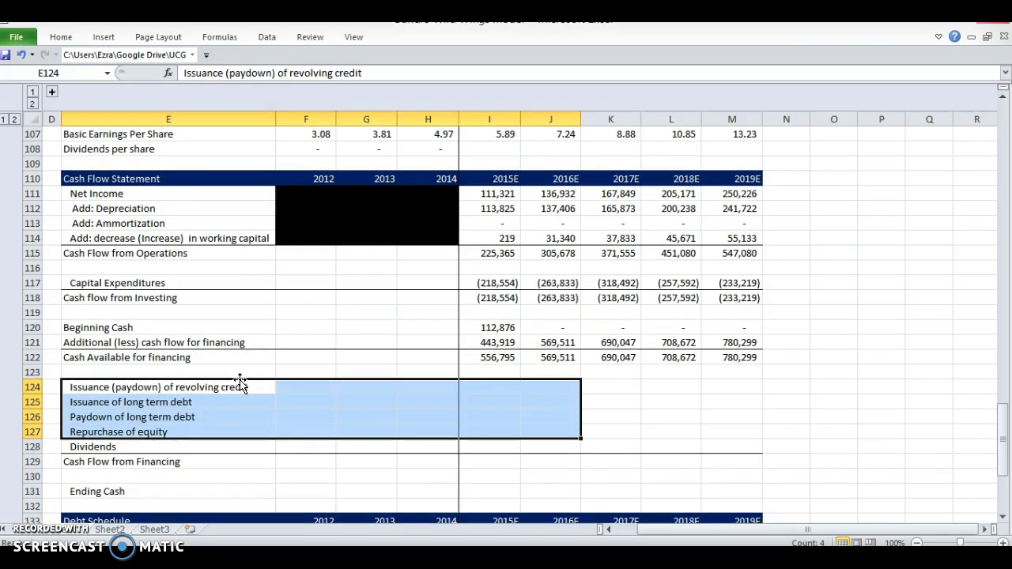
Review the Ending Cash, operations, investing and financing totals down to the Debt Schedule.
click(121, 491)
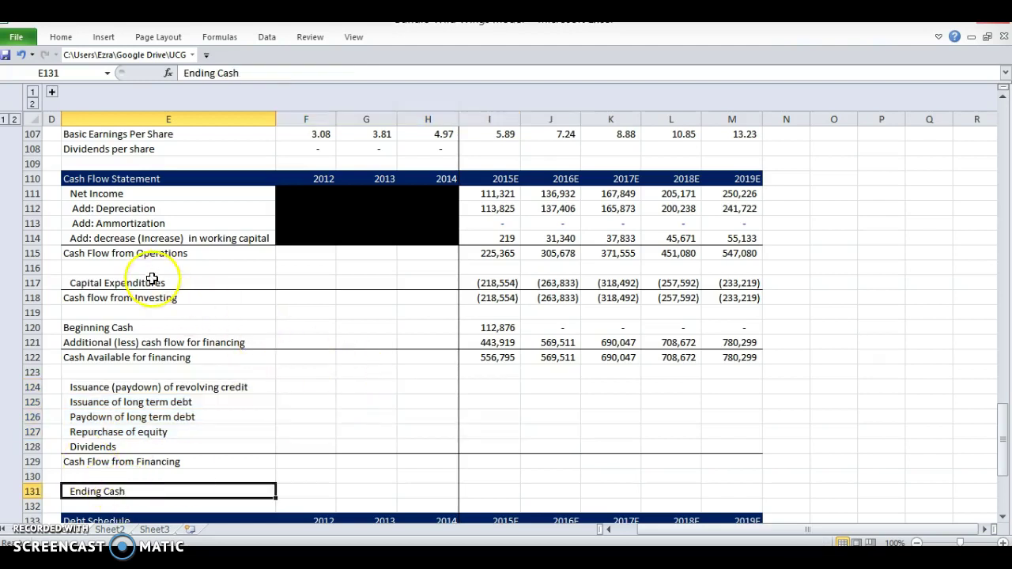
click(133, 254)
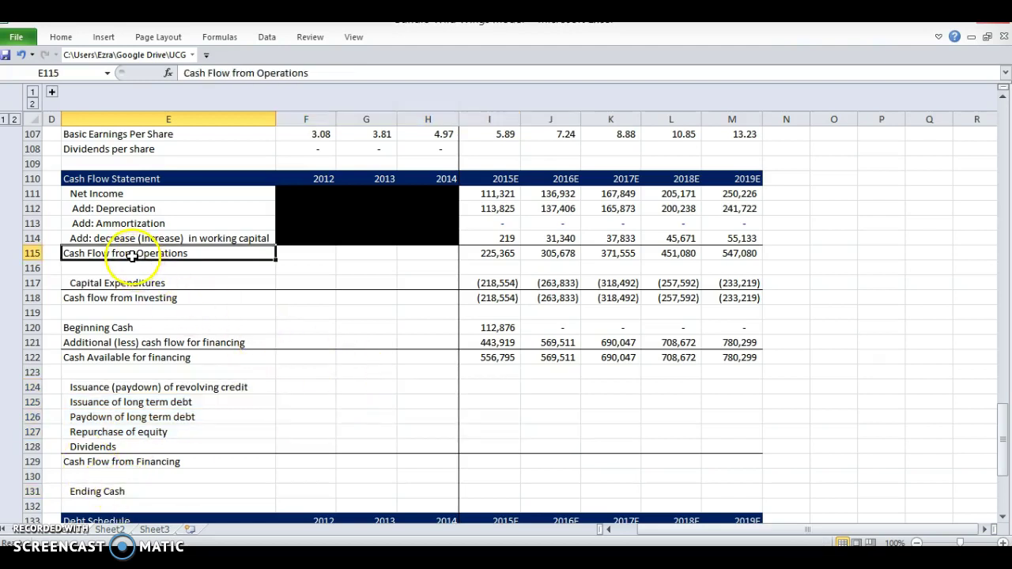
click(134, 297)
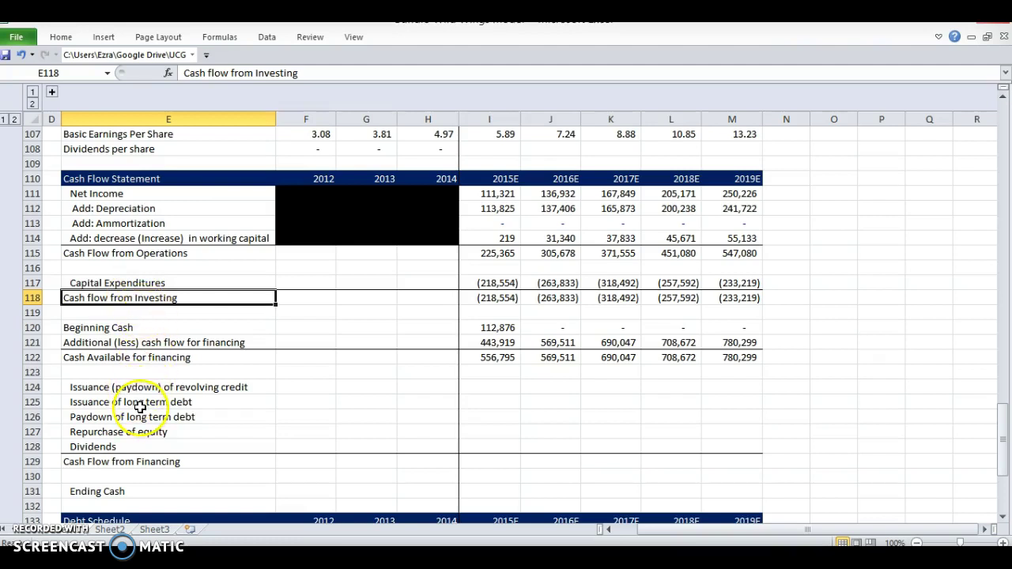
click(154, 462)
scroll(155, 463, down, 4)
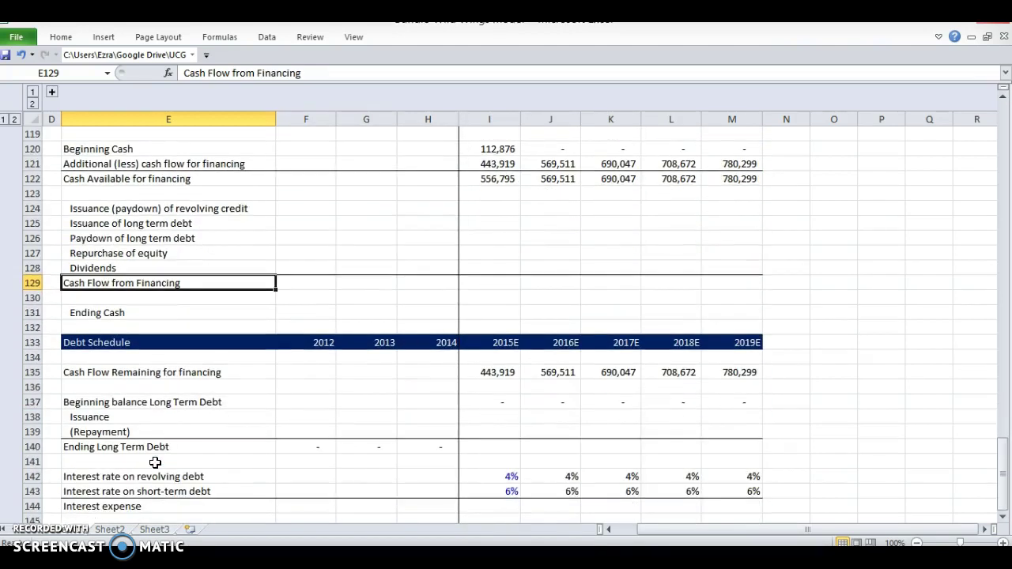